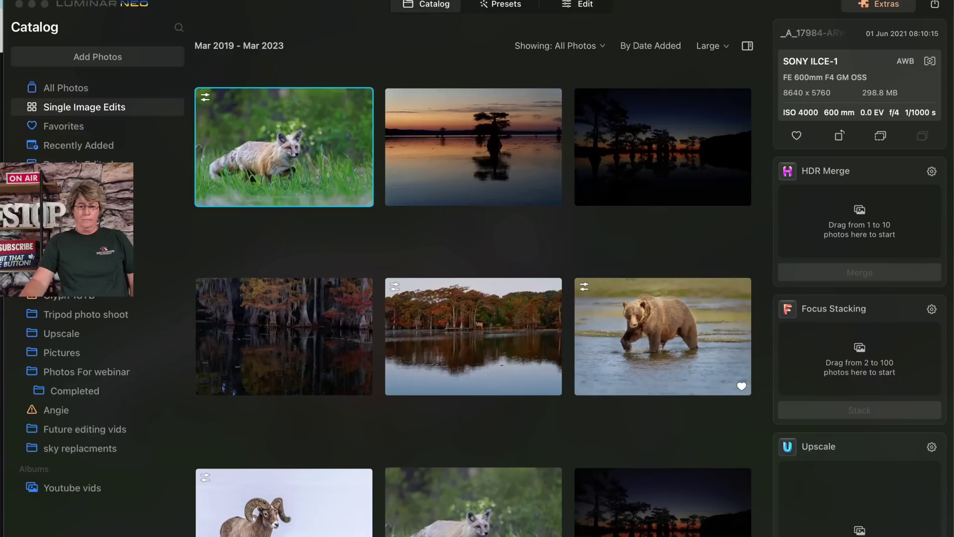
Step: Add _A_17188.ARW from the laptop's Ext SSD 1 drive to the Luminar catalog
{"action": "left_click", "coordinate": [323, 16]}
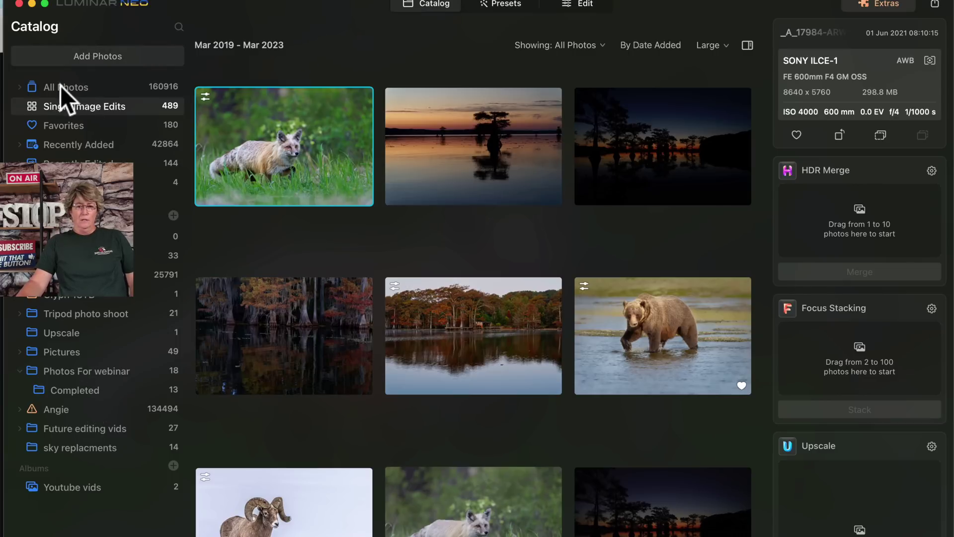
{"action": "left_click", "coordinate": [88, 57]}
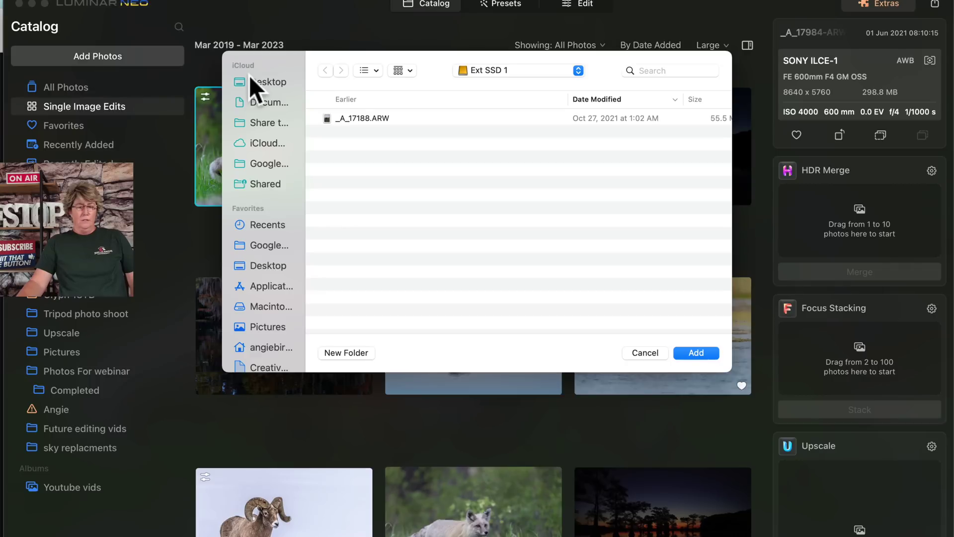
{"action": "scroll", "coordinate": [273, 169], "scroll_direction": "down", "scroll_amount": 10}
{"action": "scroll", "coordinate": [273, 169], "scroll_direction": "down", "scroll_amount": 2}
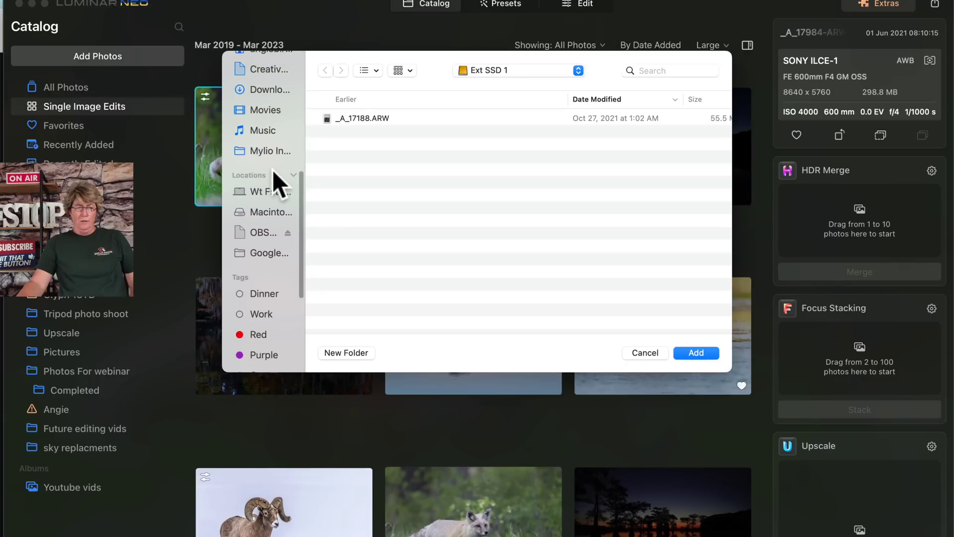
{"action": "left_click", "coordinate": [249, 193]}
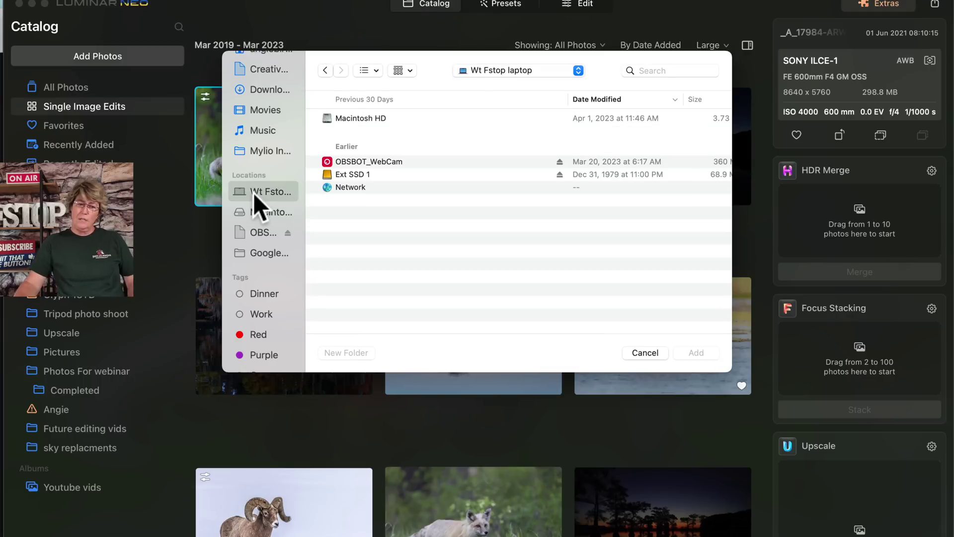
{"action": "double_click", "coordinate": [341, 174]}
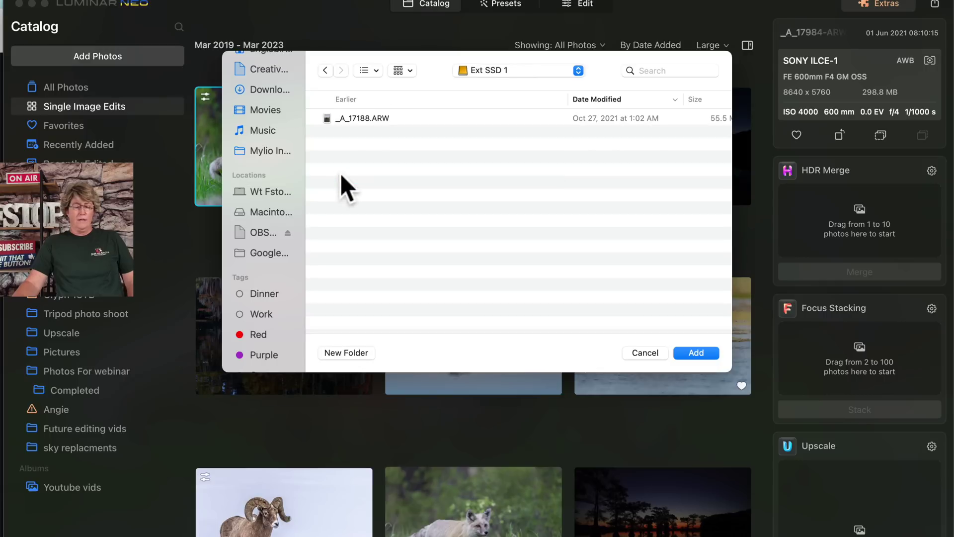
{"action": "left_click", "coordinate": [341, 119]}
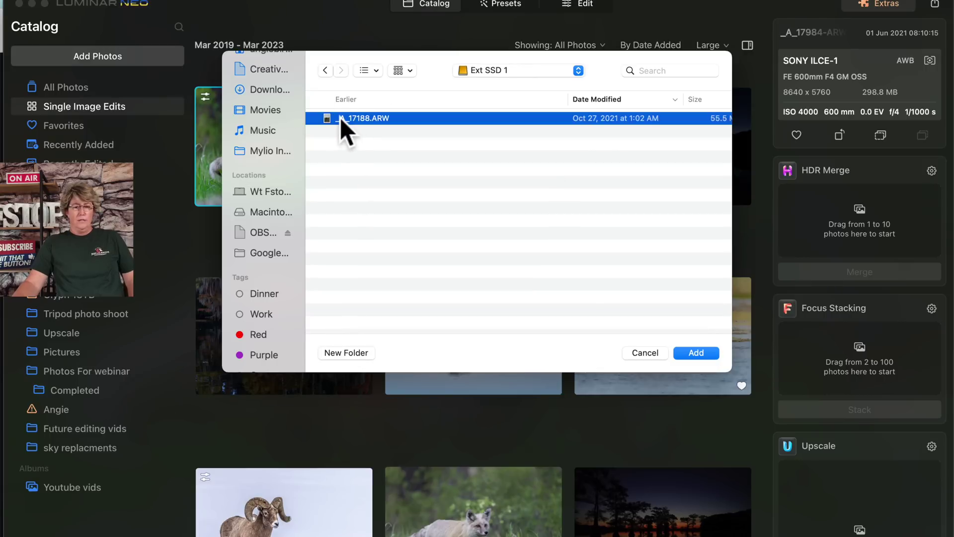
{"action": "left_click", "coordinate": [702, 355]}
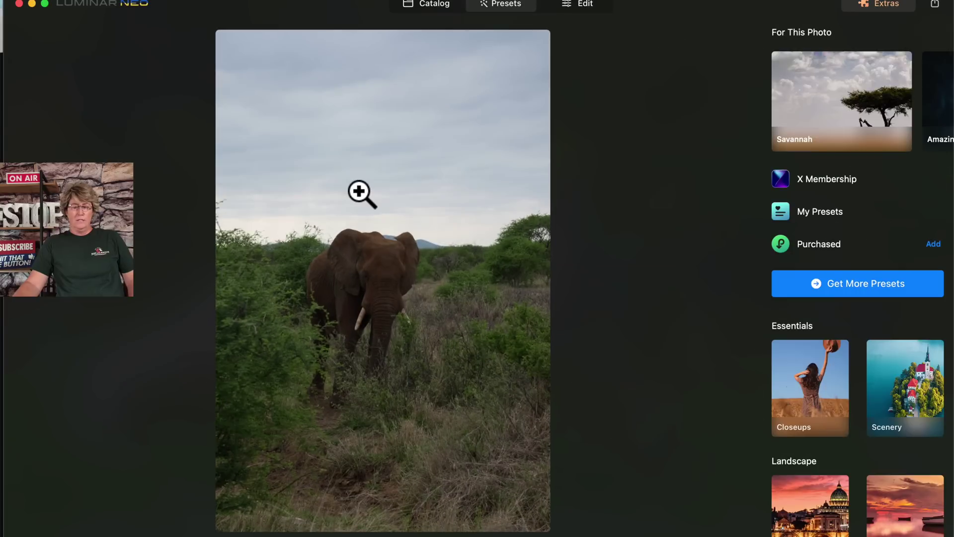
Step: Create an album named 'Sample edit' from the elephant thumbnail in the Catalog
{"action": "left_click", "coordinate": [430, 2]}
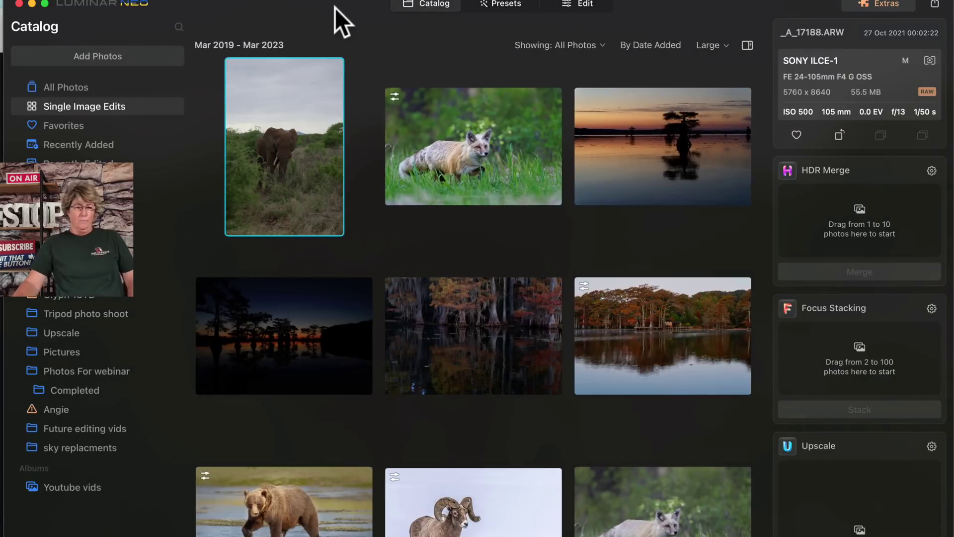
{"action": "mouse_move", "coordinate": [278, 104]}
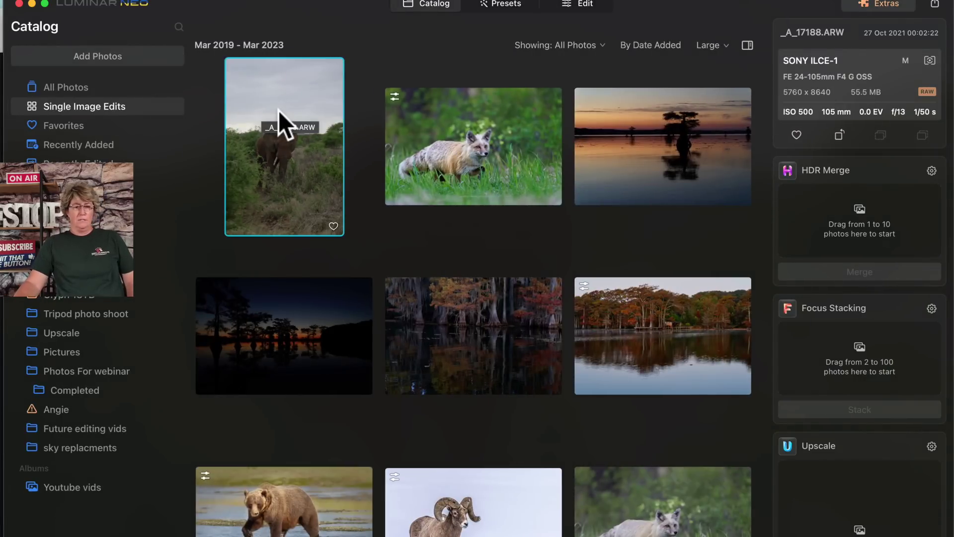
{"action": "right_click", "coordinate": [278, 110]}
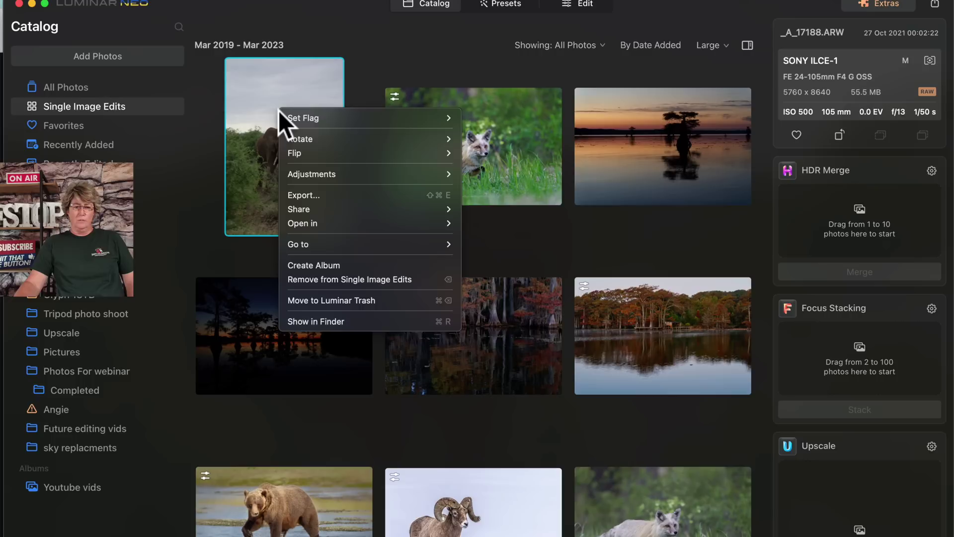
{"action": "left_click", "coordinate": [315, 265]}
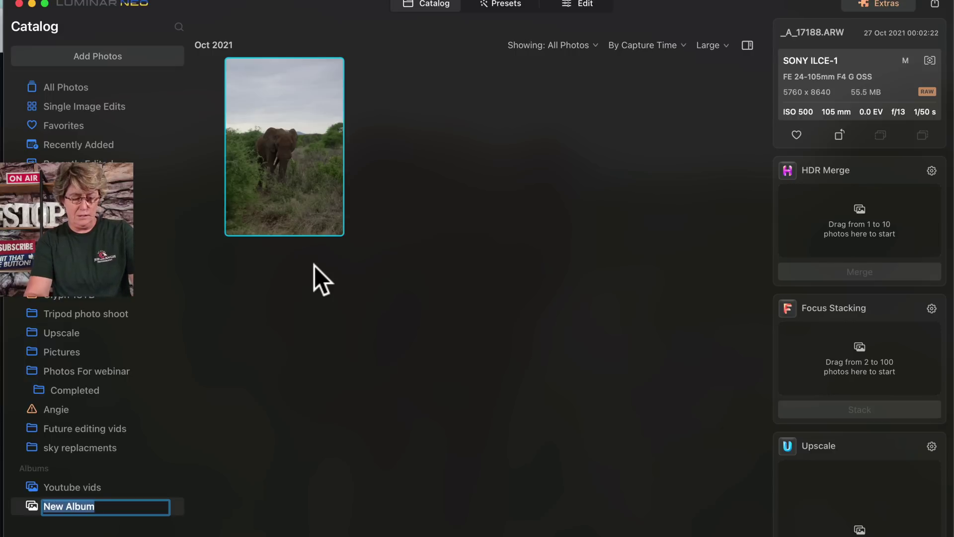
{"action": "type", "text": "Sample edit"}
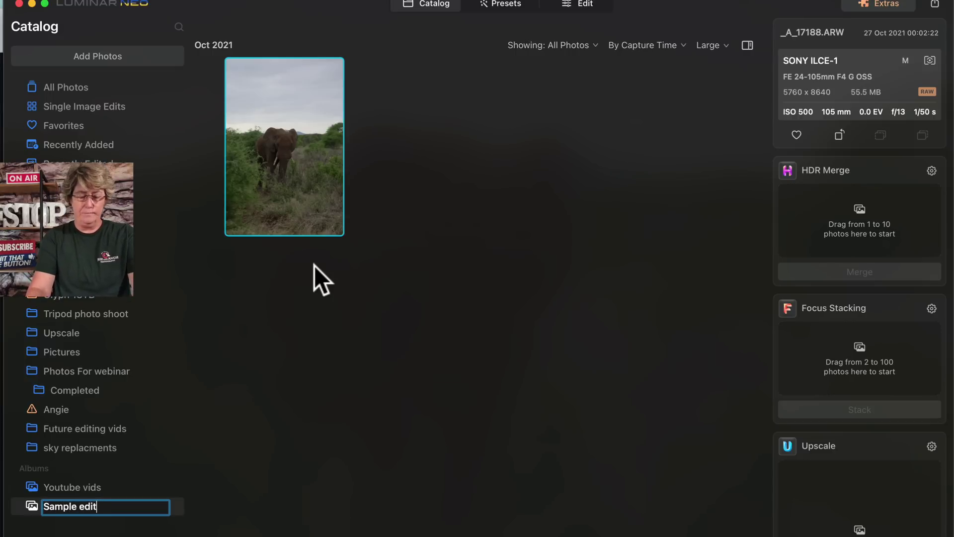
{"action": "key", "text": "Return"}
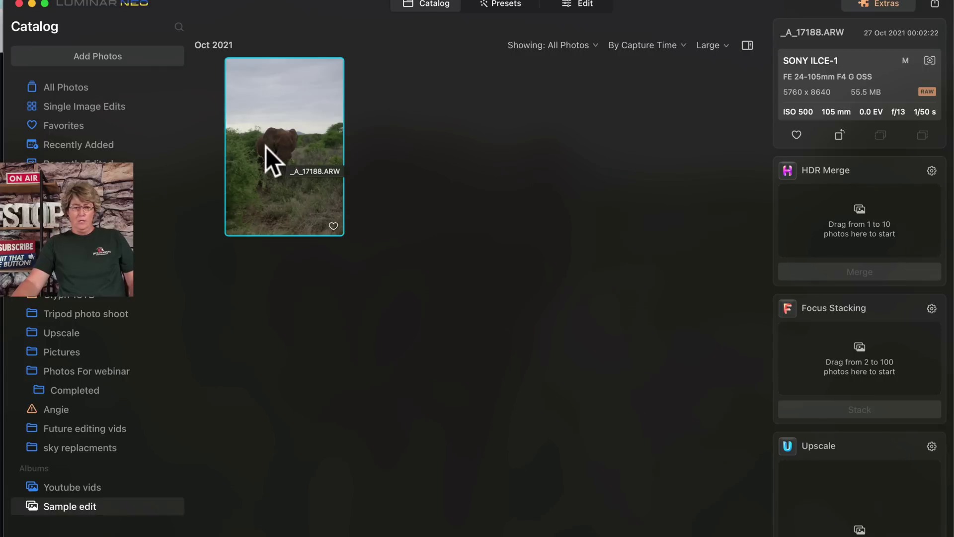
Step: HDR-merge the elephant raw, add the HDR result to Sample edit, and open the raw
{"action": "left_click_drag", "start_coordinate": [266, 147], "coordinate": [851, 222]}
{"action": "left_click", "coordinate": [855, 274]}
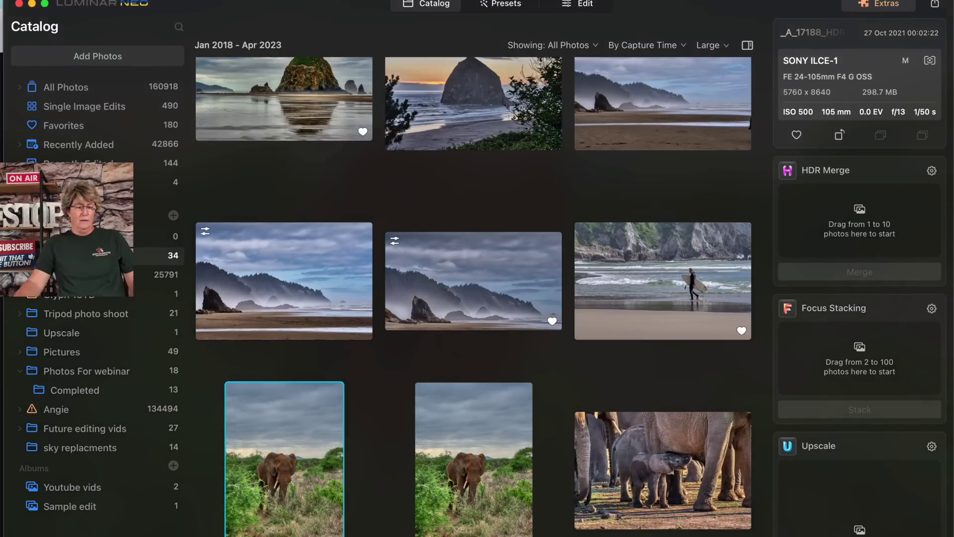
{"action": "scroll", "coordinate": [329, 299], "scroll_direction": "down", "scroll_amount": 5}
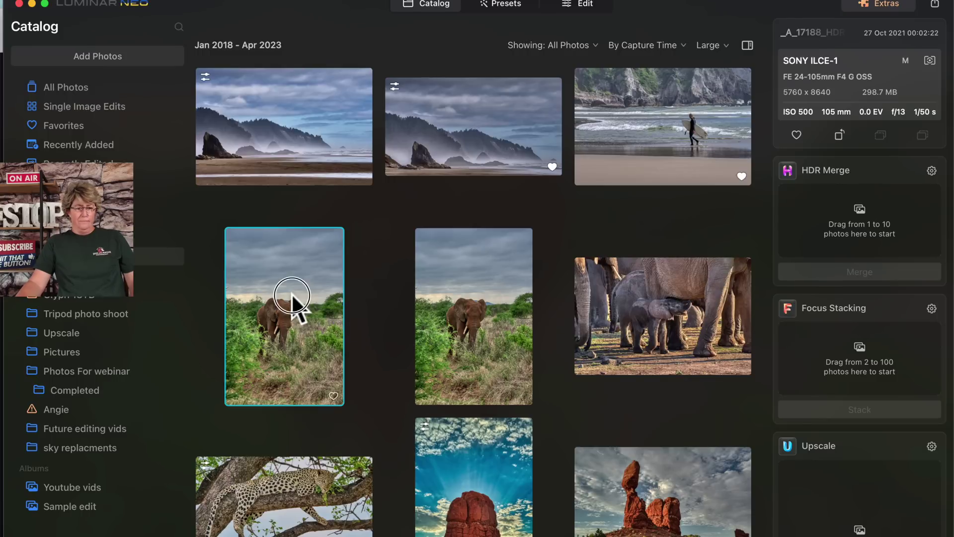
{"action": "left_click_drag", "start_coordinate": [294, 296], "coordinate": [82, 505]}
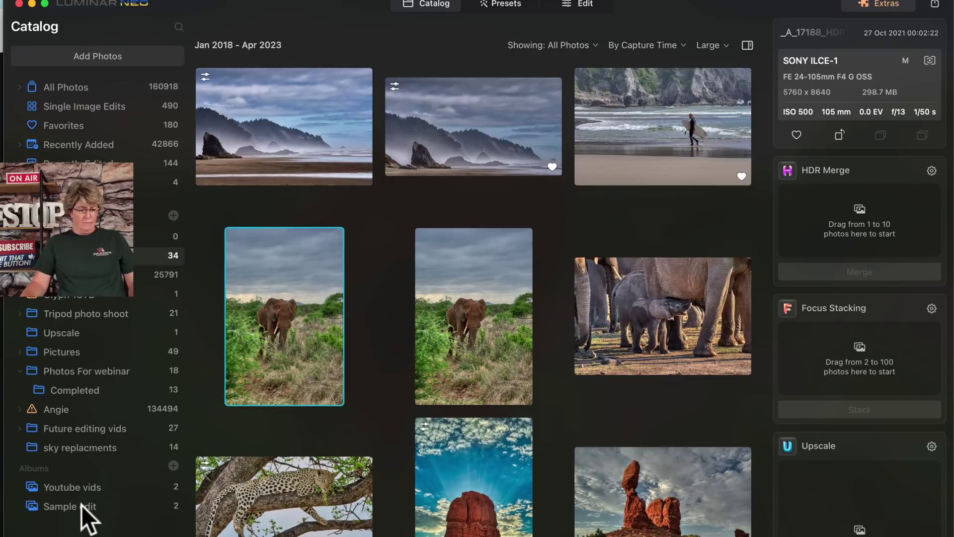
{"action": "left_click", "coordinate": [82, 505]}
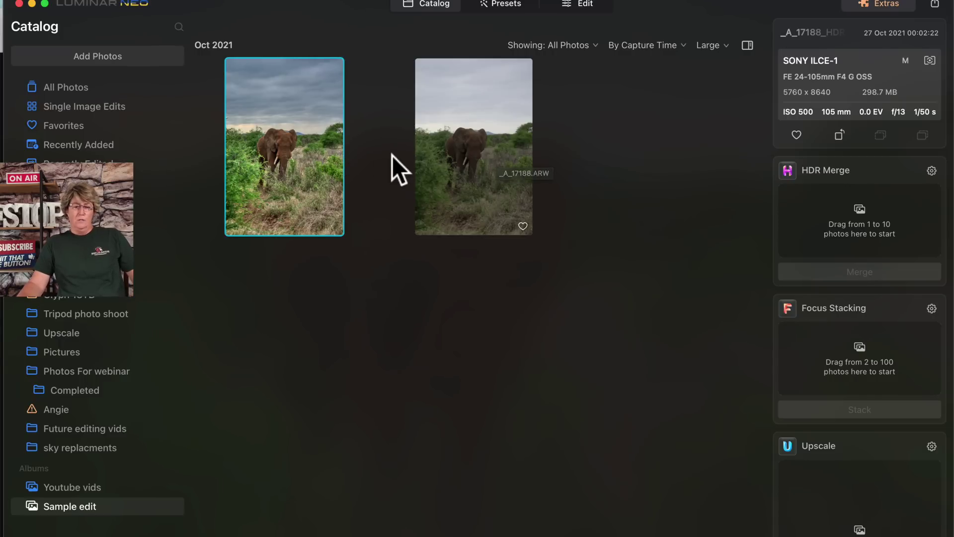
{"action": "double_click", "coordinate": [469, 148]}
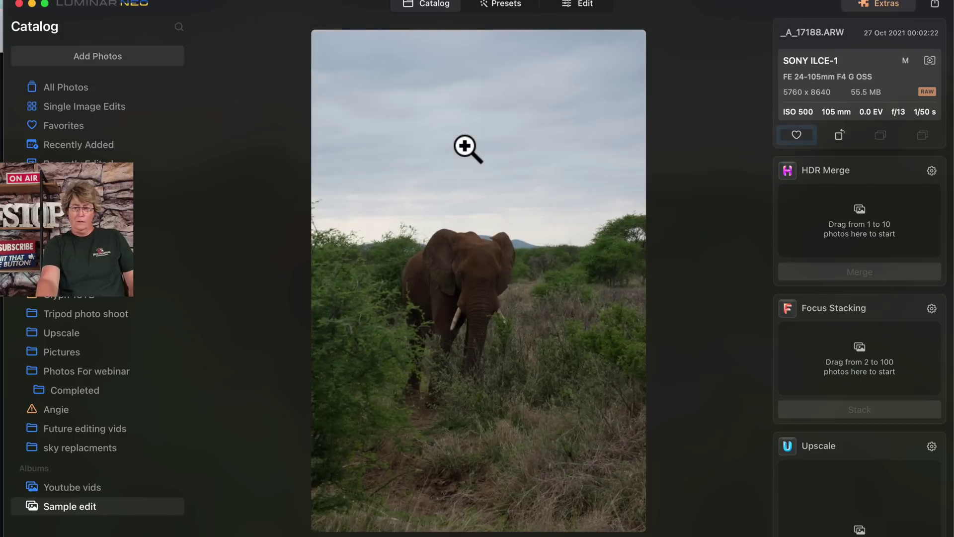
Step: Flip between the HDR version and the flat raw, zooming into the sky to compare detail
{"action": "key", "text": "Right"}
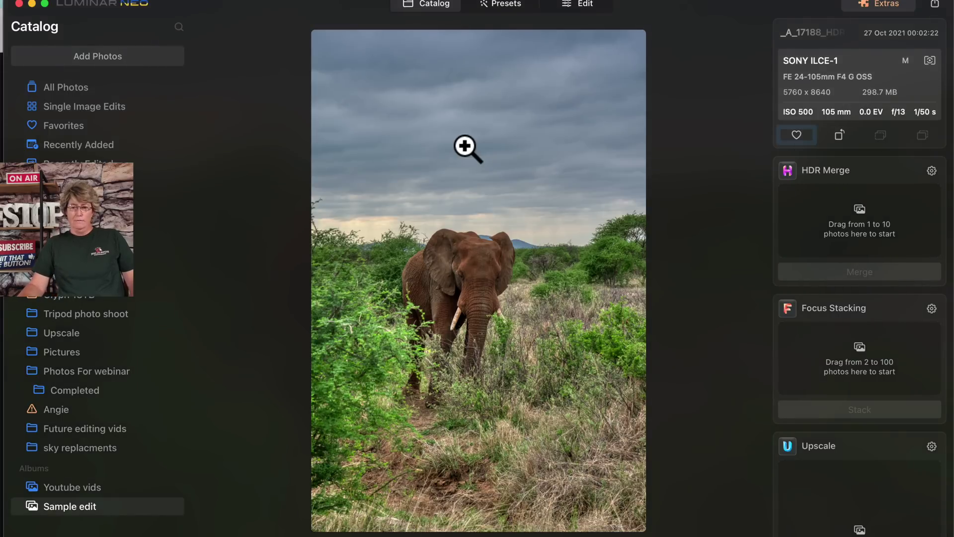
{"action": "left_click", "coordinate": [475, 149]}
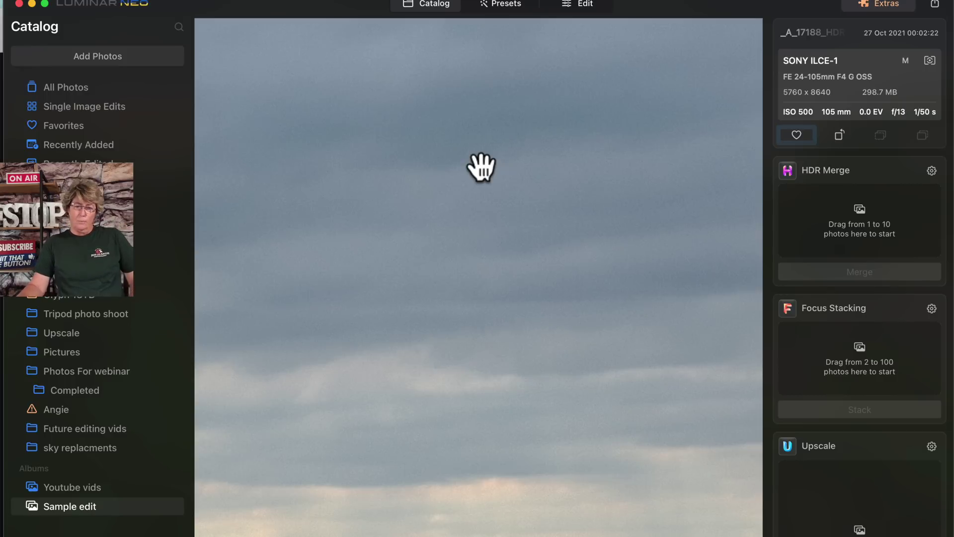
{"action": "left_click", "coordinate": [480, 166]}
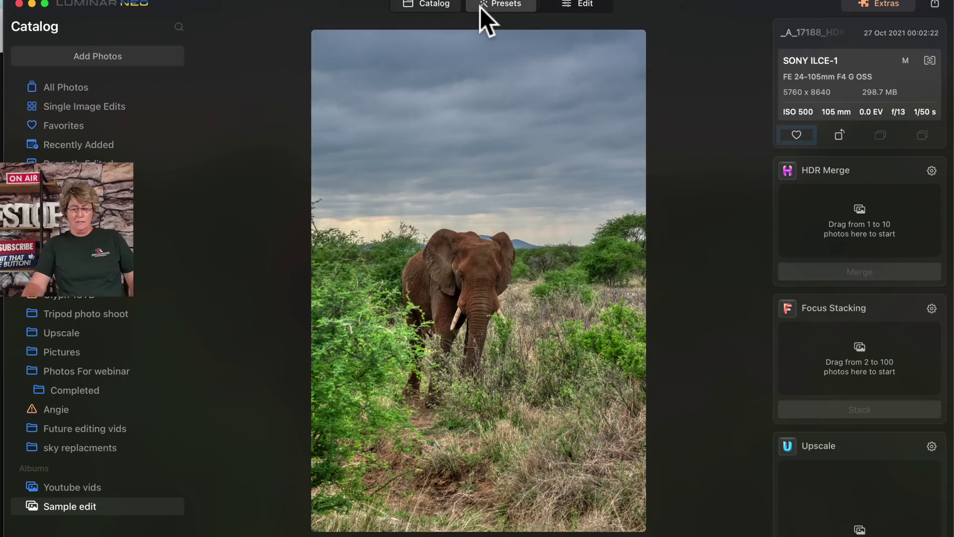
{"action": "key", "text": "Left"}
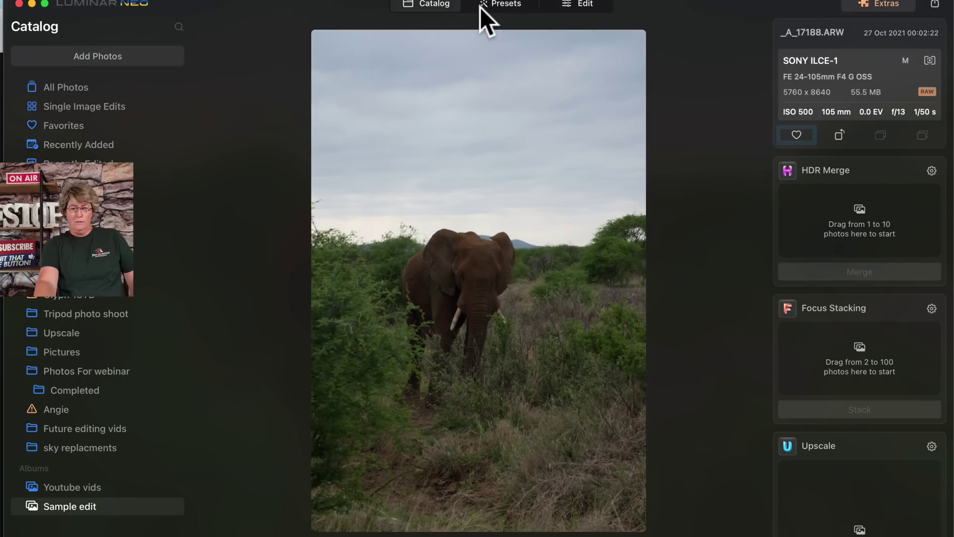
{"action": "key", "text": "Right"}
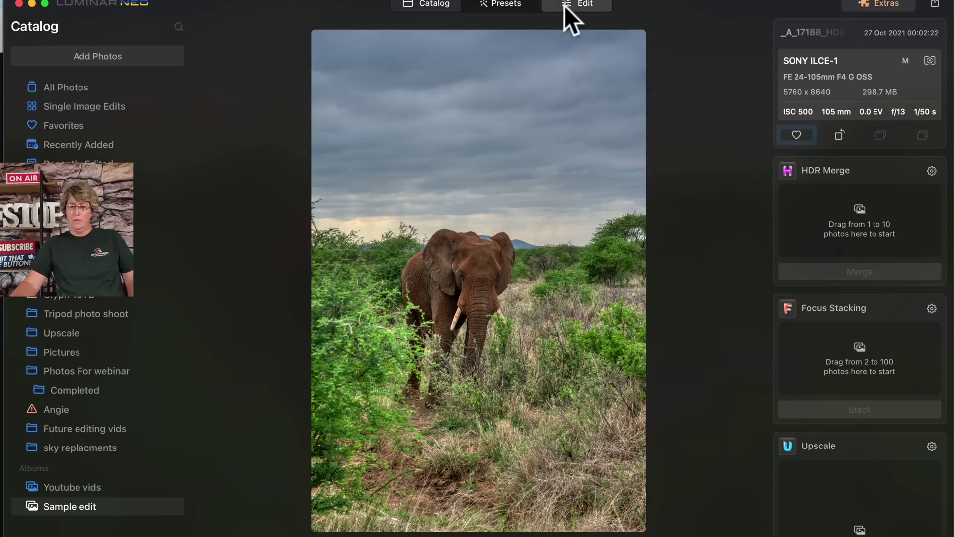
{"action": "left_click", "coordinate": [496, 4]}
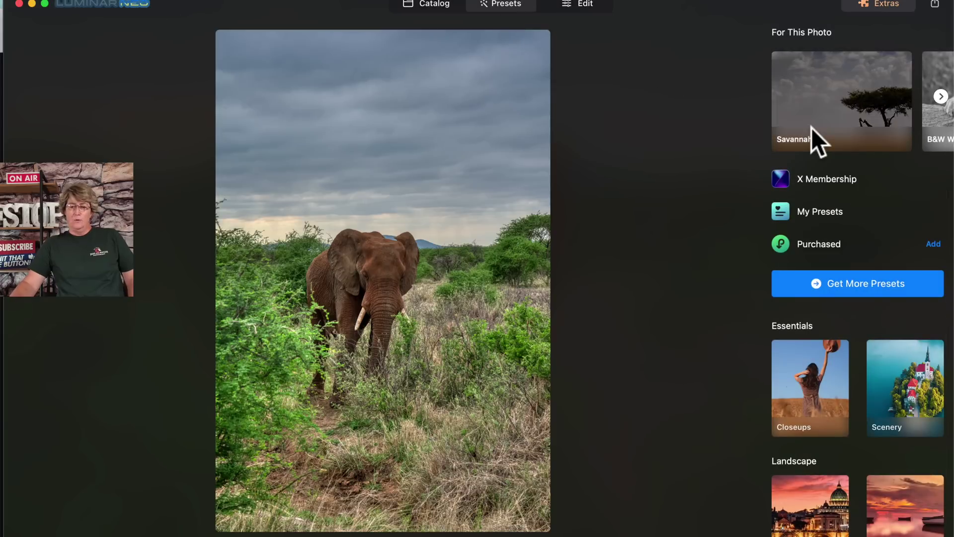
Step: Preview the Savannah presets: Evening Chill, Warming Sun, Bitter Cold, Silverback, Instant Result, Wild Edges
{"action": "left_click", "coordinate": [834, 113]}
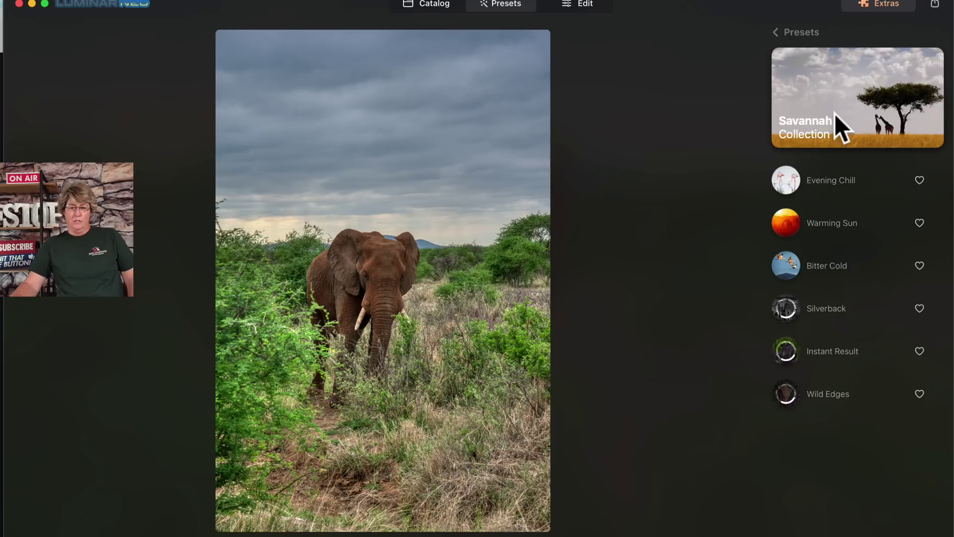
{"action": "left_click", "coordinate": [893, 179]}
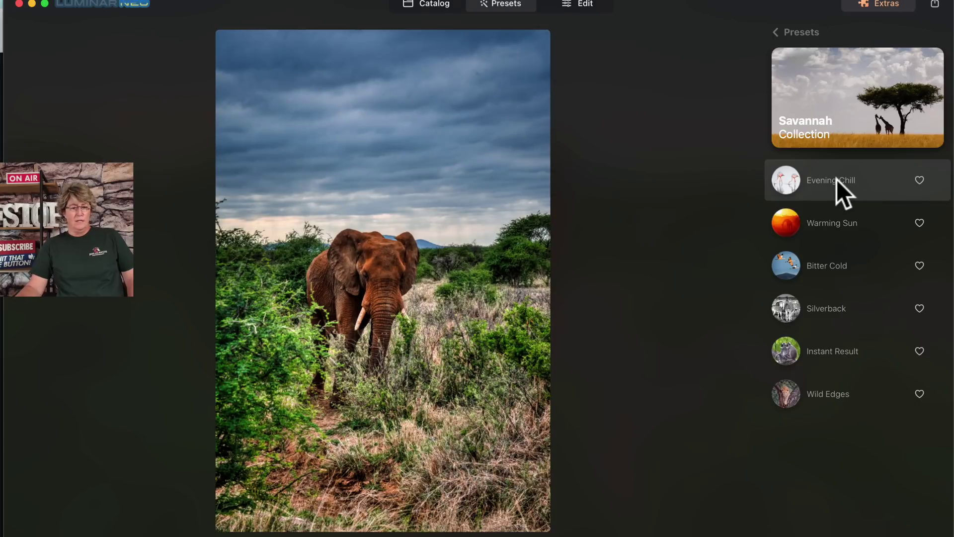
{"action": "left_click", "coordinate": [841, 214]}
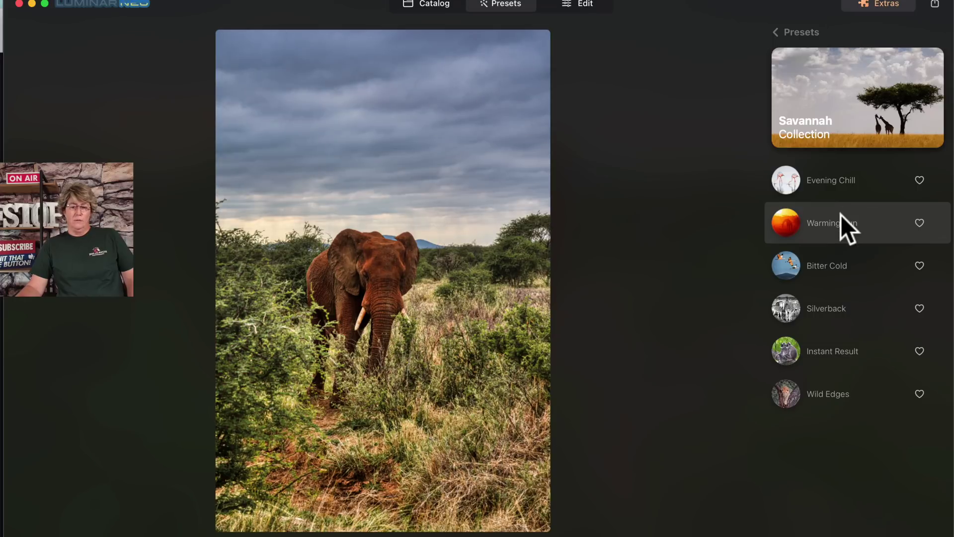
{"action": "left_click", "coordinate": [838, 265]}
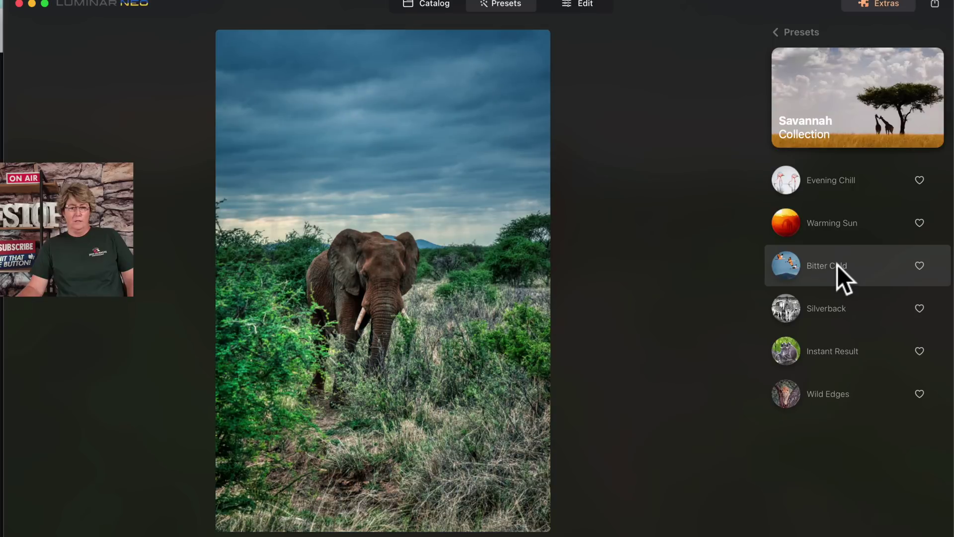
{"action": "left_click", "coordinate": [837, 318]}
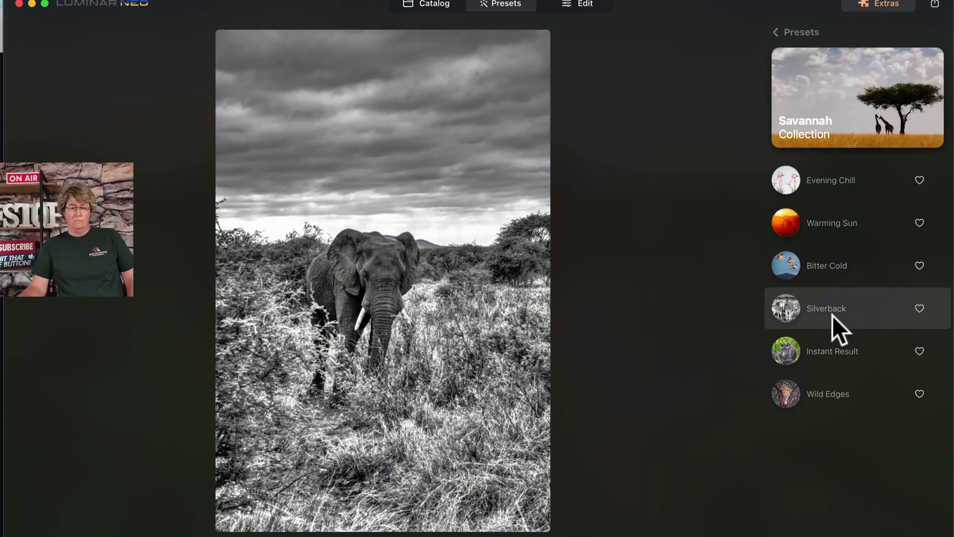
{"action": "left_click", "coordinate": [838, 348]}
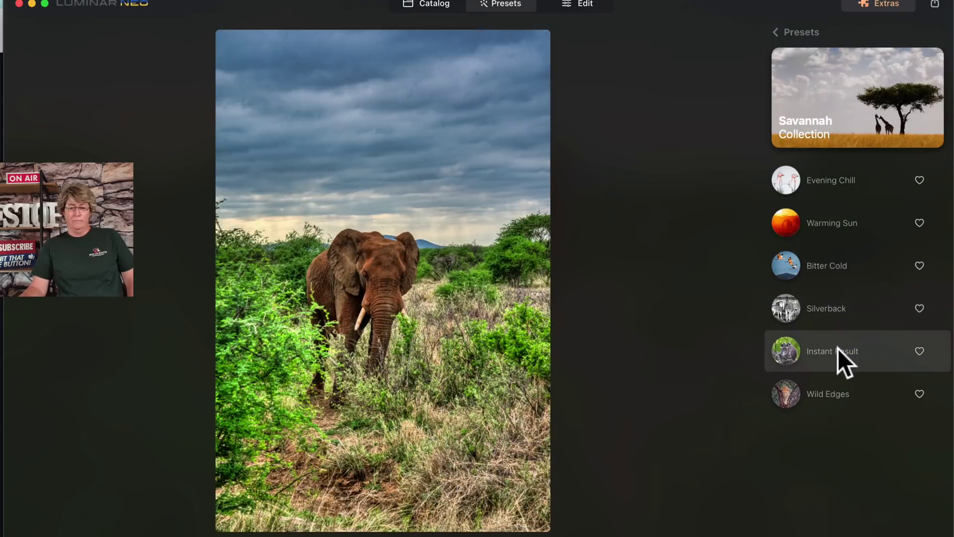
{"action": "left_click", "coordinate": [837, 393]}
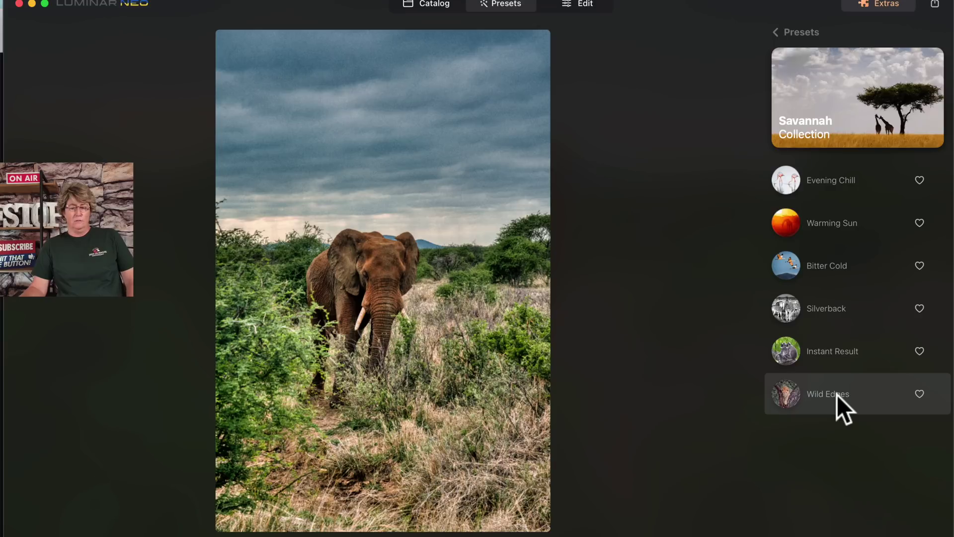
{"action": "left_click", "coordinate": [838, 348]}
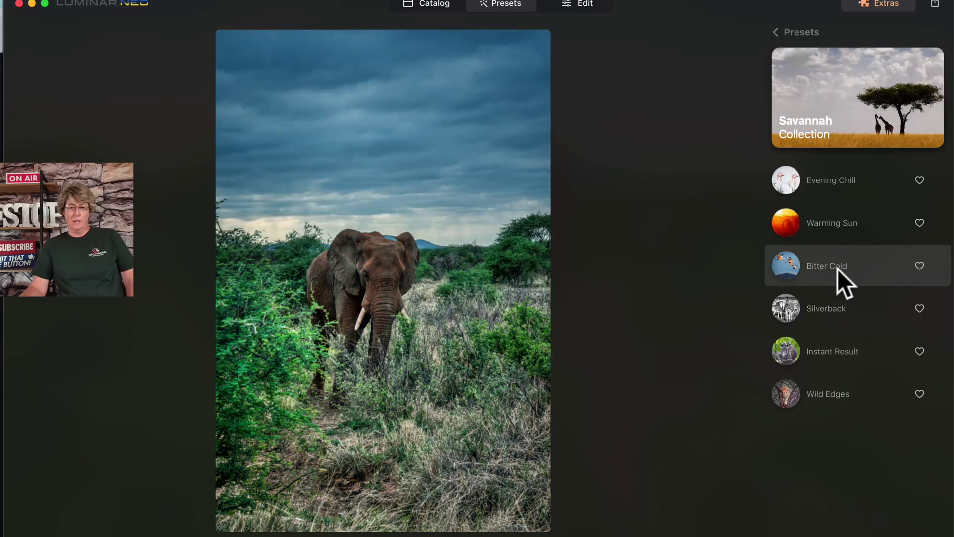
Step: Apply the Warming Sun preset and lower its amount to 85
{"action": "left_click", "coordinate": [836, 268]}
{"action": "left_click", "coordinate": [839, 223]}
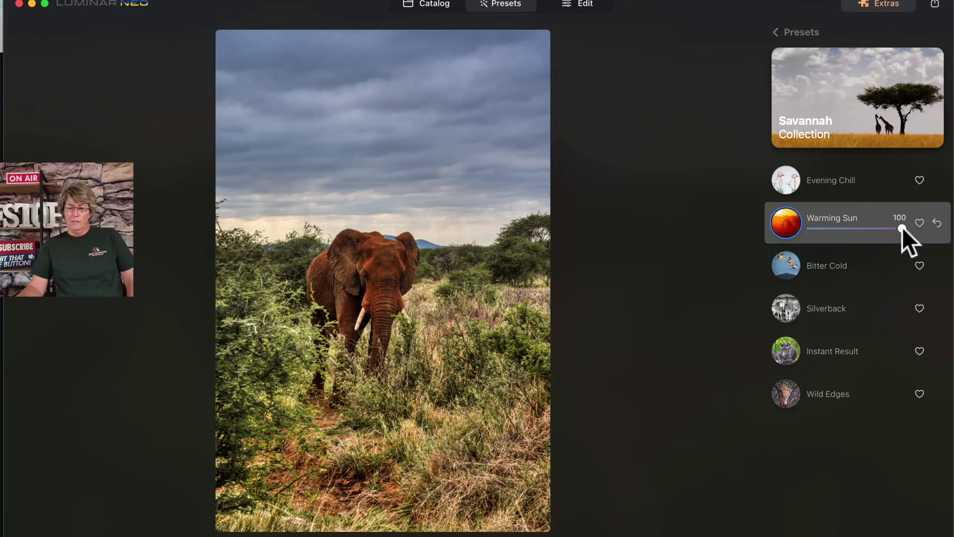
{"action": "mouse_move", "coordinate": [903, 227]}
{"action": "left_mouse_down"}
{"action": "mouse_move", "coordinate": [810, 229]}
{"action": "mouse_move", "coordinate": [903, 230]}
{"action": "mouse_move", "coordinate": [849, 229]}
{"action": "mouse_move", "coordinate": [889, 229]}
{"action": "left_mouse_up"}
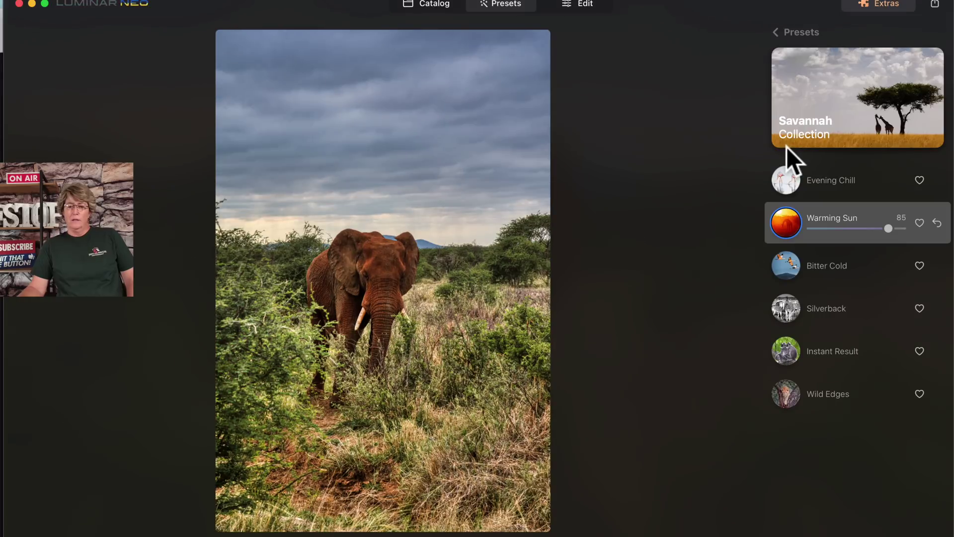
{"action": "left_click", "coordinate": [574, 3]}
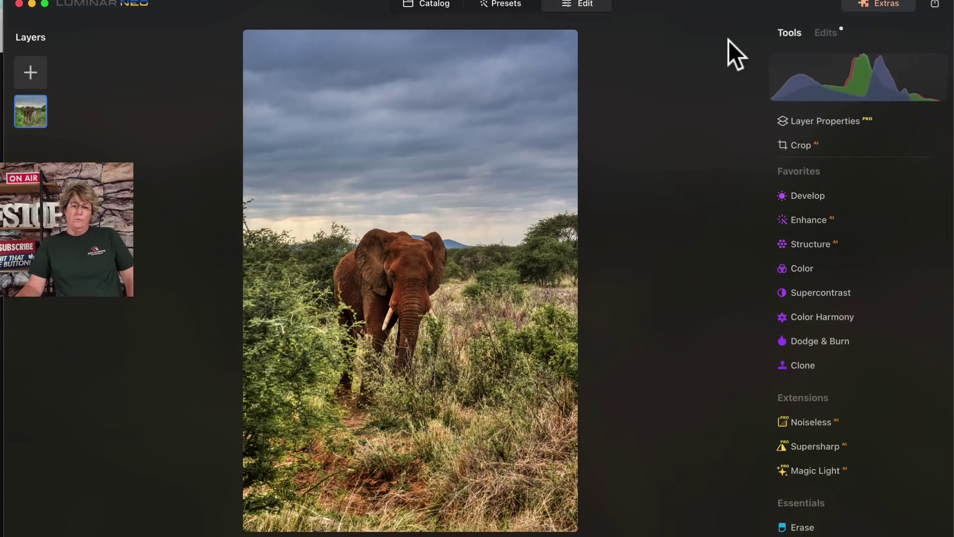
Step: Add a Develop linear gradient mask dragged up from the photo's bottom edge
{"action": "left_click", "coordinate": [808, 195]}
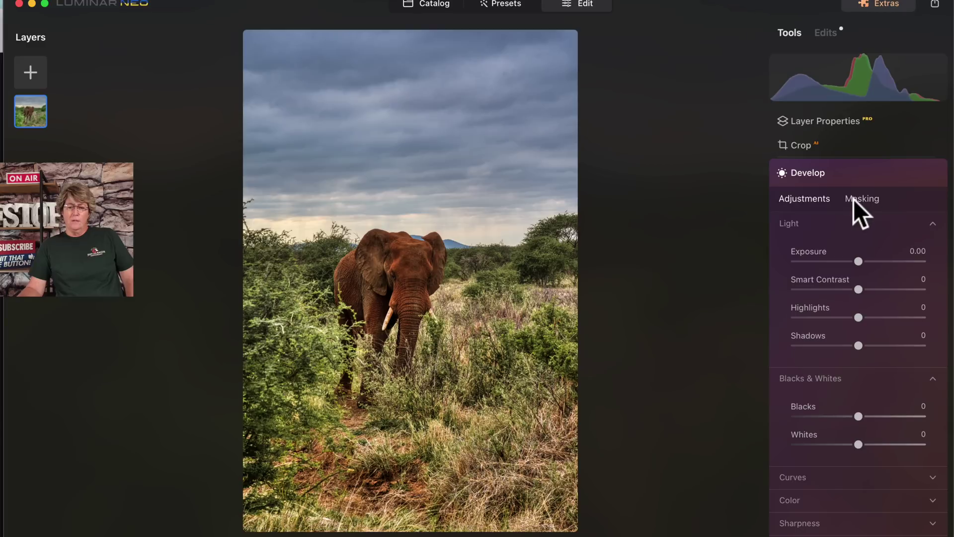
{"action": "left_click", "coordinate": [875, 201]}
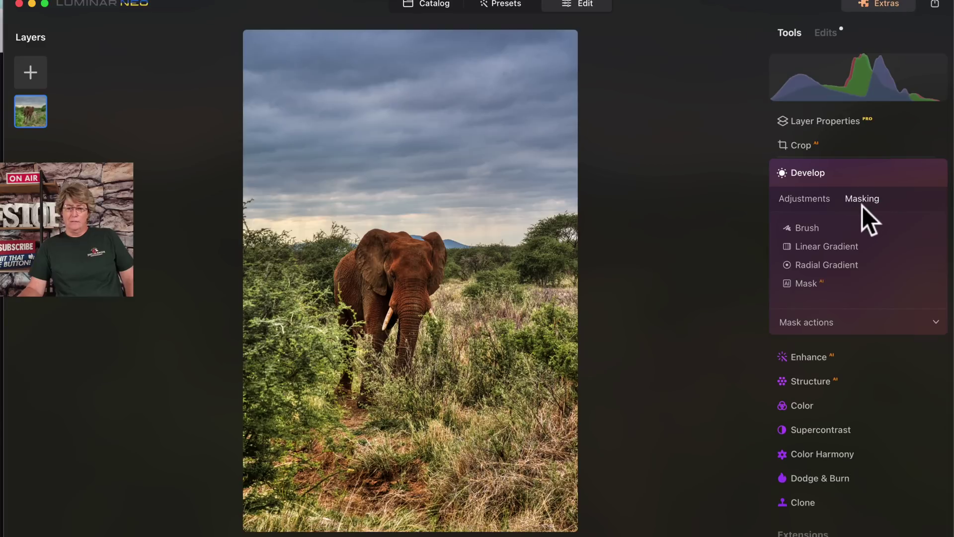
{"action": "left_click", "coordinate": [817, 251]}
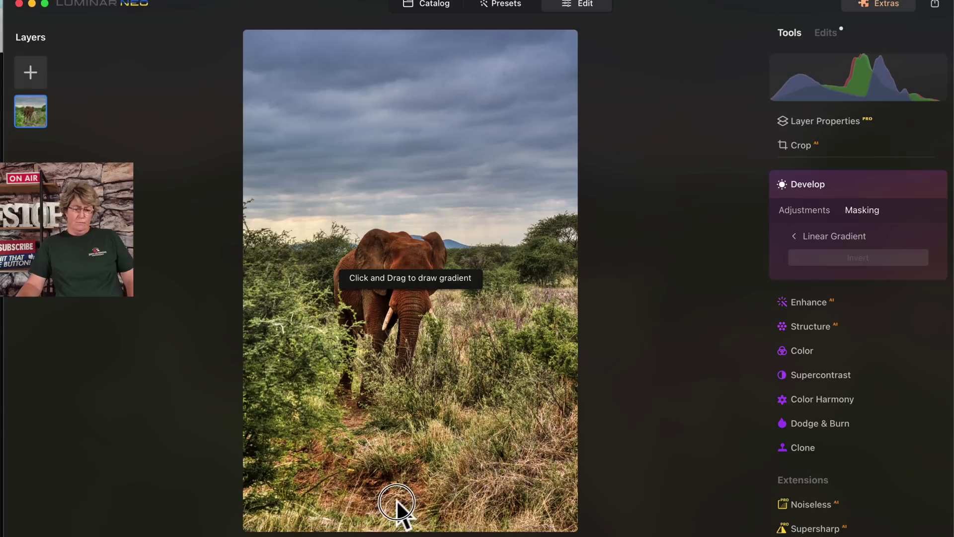
{"action": "left_click", "coordinate": [398, 527]}
{"action": "left_click_drag", "start_coordinate": [398, 526], "coordinate": [394, 247]}
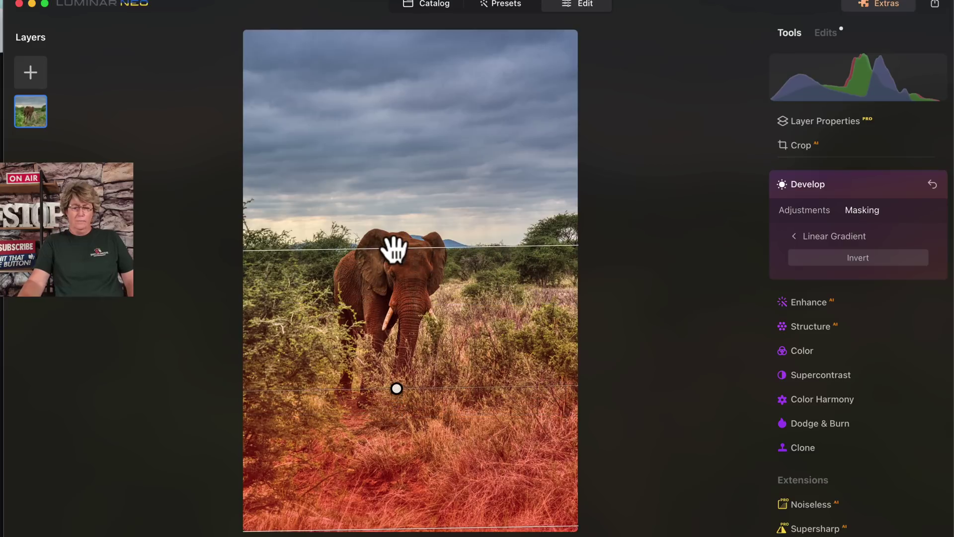
Step: Lower the masked Exposure to -1.55 and compare with the edit hidden
{"action": "left_click", "coordinate": [794, 210]}
{"action": "left_click_drag", "start_coordinate": [858, 261], "coordinate": [837, 261]}
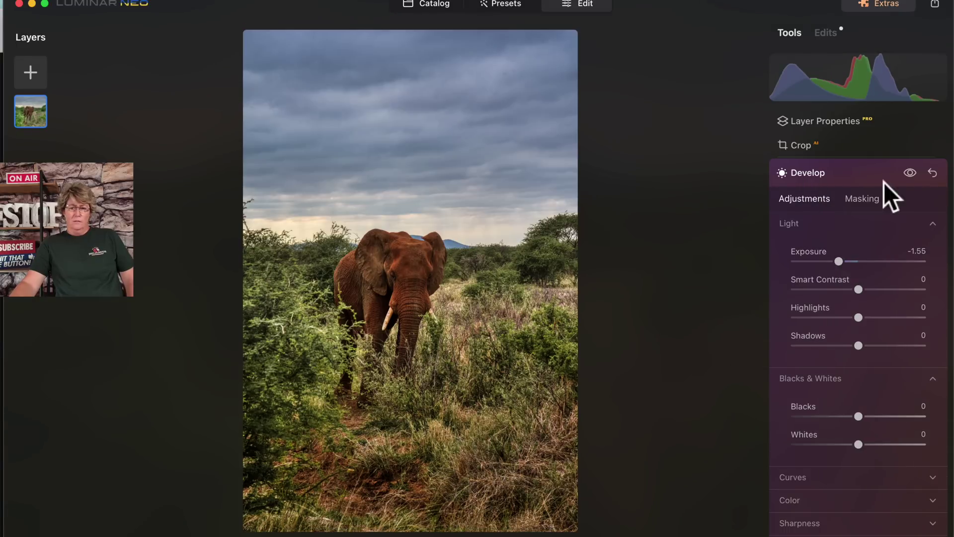
{"action": "left_click", "coordinate": [910, 173]}
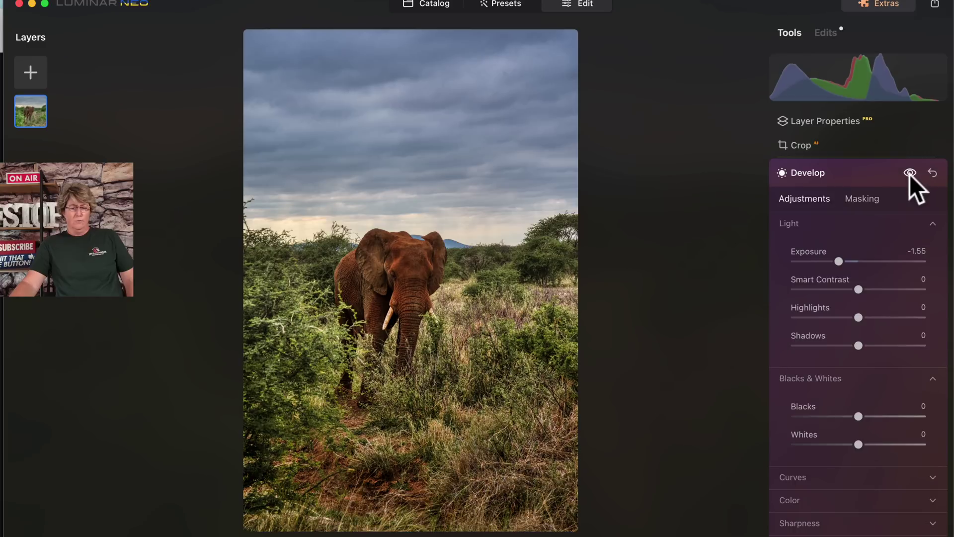
{"action": "left_click", "coordinate": [821, 171]}
{"action": "scroll", "coordinate": [822, 172], "scroll_direction": "up", "scroll_amount": 2}
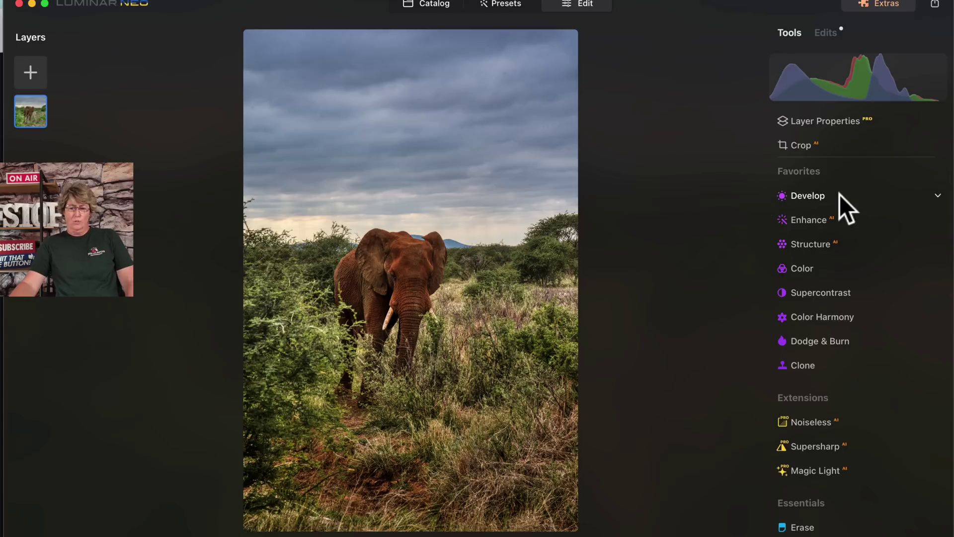
Step: Place a Develop radial gradient on the elephant and stretch it taller and wider around it
{"action": "left_click", "coordinate": [821, 196]}
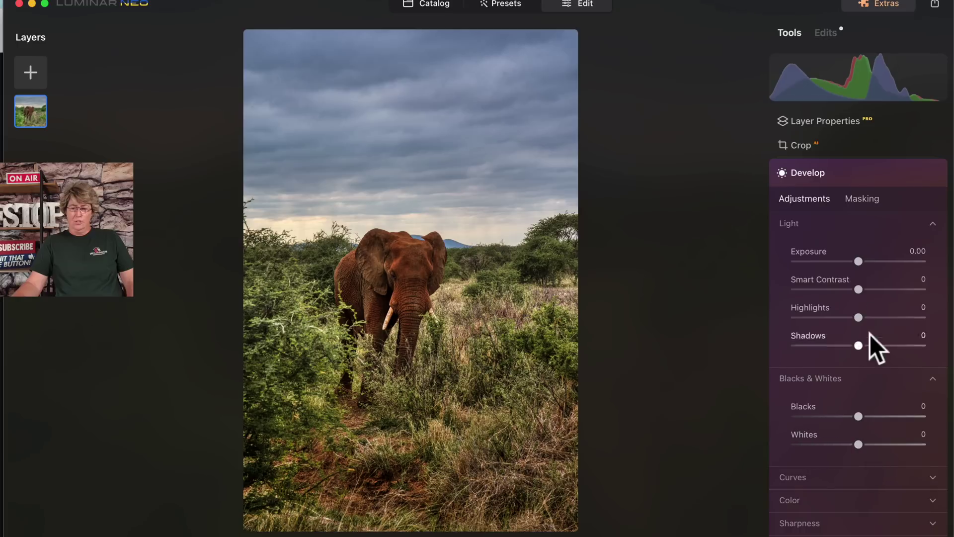
{"action": "left_click", "coordinate": [863, 199]}
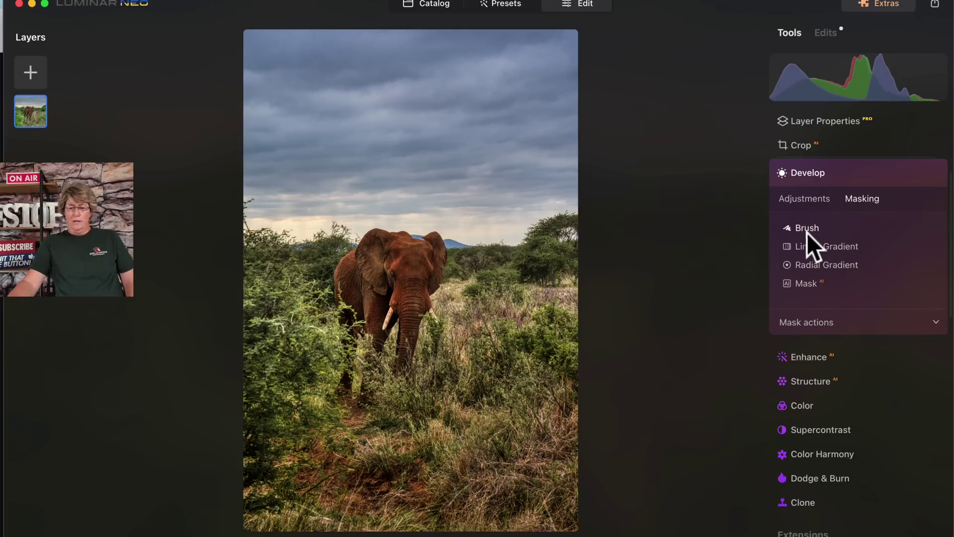
{"action": "left_click", "coordinate": [815, 264]}
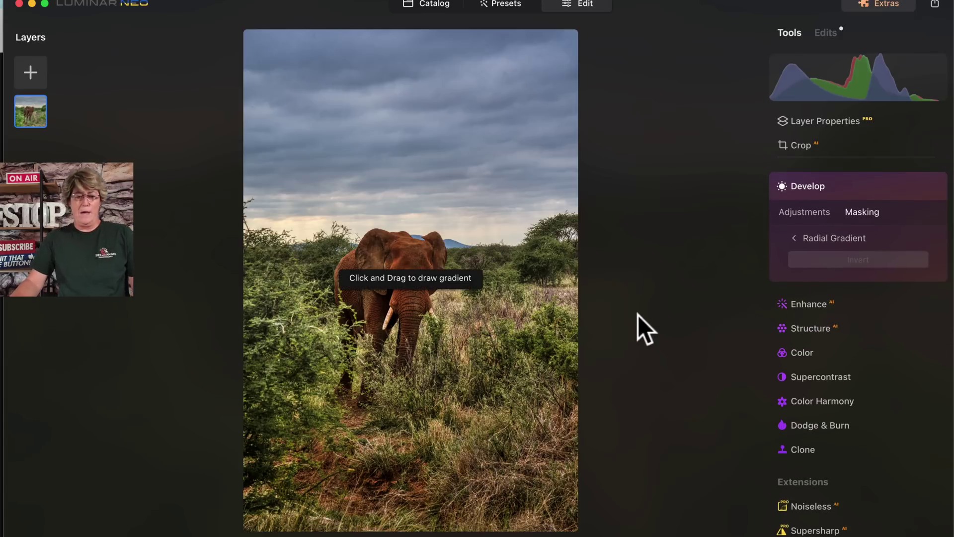
{"action": "left_click", "coordinate": [402, 293]}
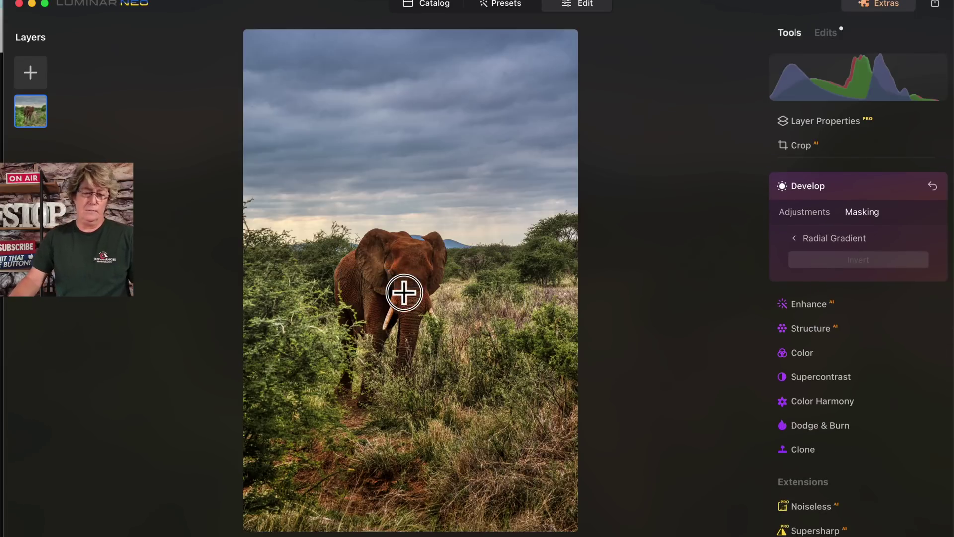
{"action": "left_click", "coordinate": [872, 264]}
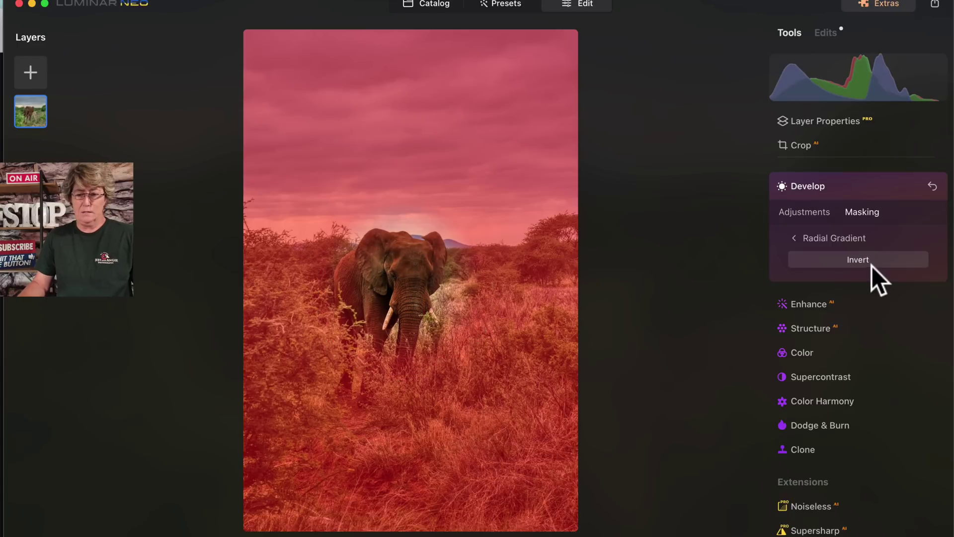
{"action": "left_click", "coordinate": [869, 263]}
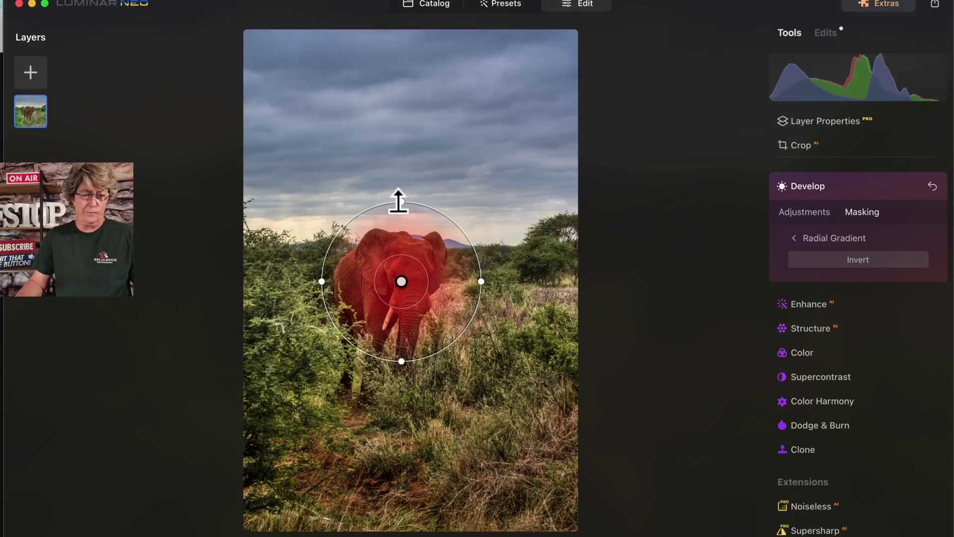
{"action": "left_click_drag", "start_coordinate": [398, 202], "coordinate": [398, 170]}
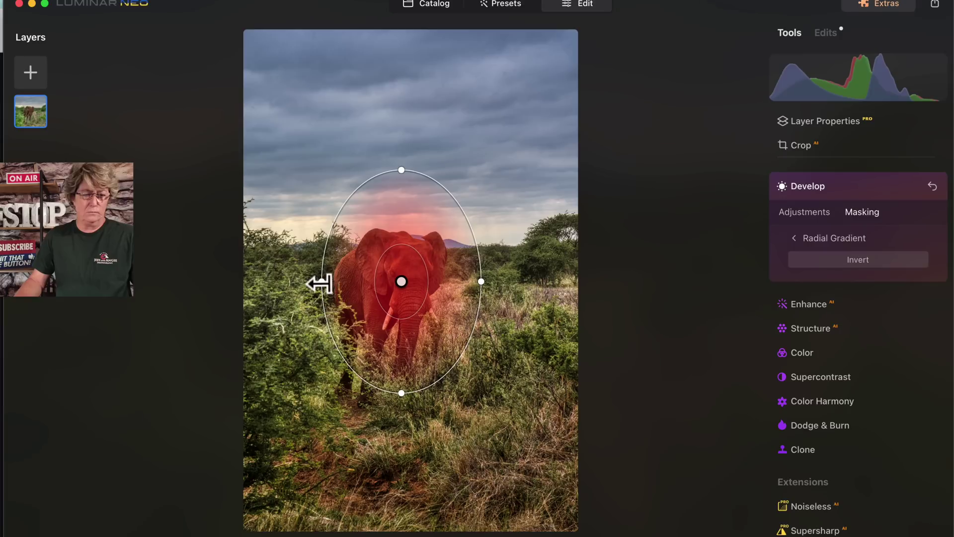
{"action": "left_click_drag", "start_coordinate": [321, 282], "coordinate": [373, 281]}
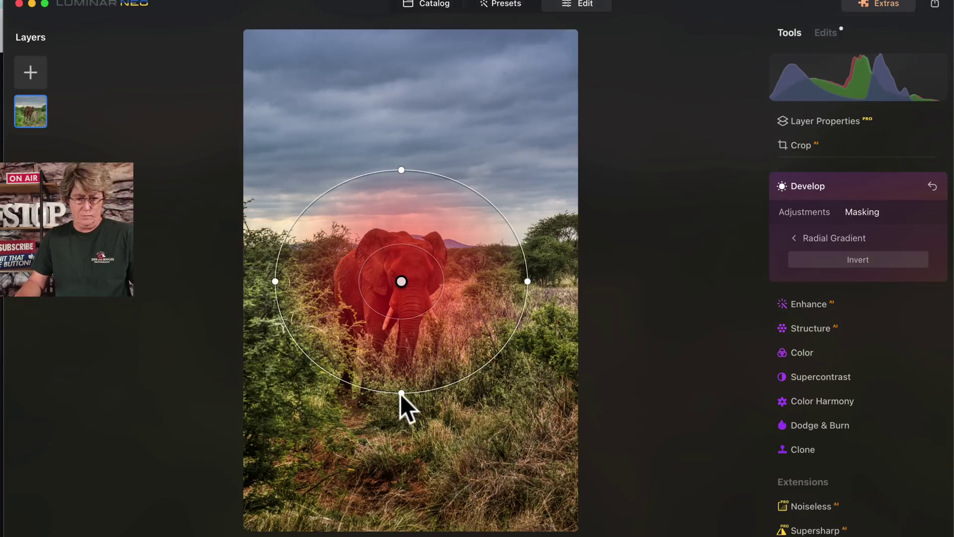
Step: Erase the mask from grass right of the elephant with a size-41 erase brush, viewing at 100%
{"action": "left_click", "coordinate": [798, 236]}
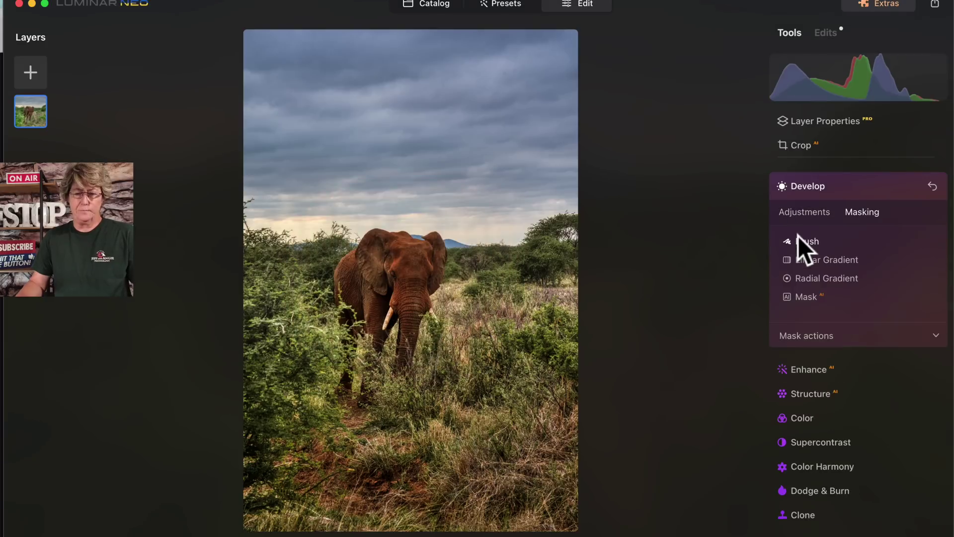
{"action": "left_click", "coordinate": [807, 243]}
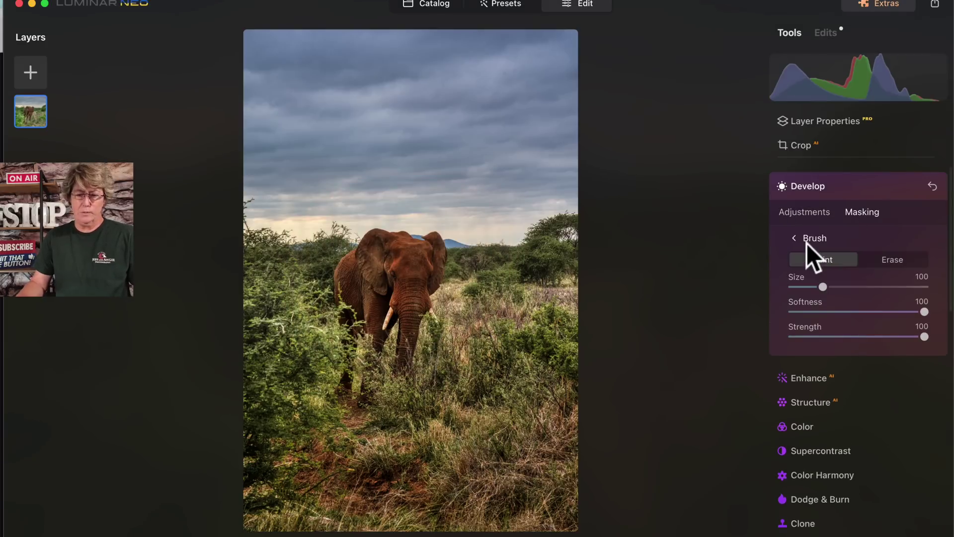
{"action": "left_click", "coordinate": [897, 261]}
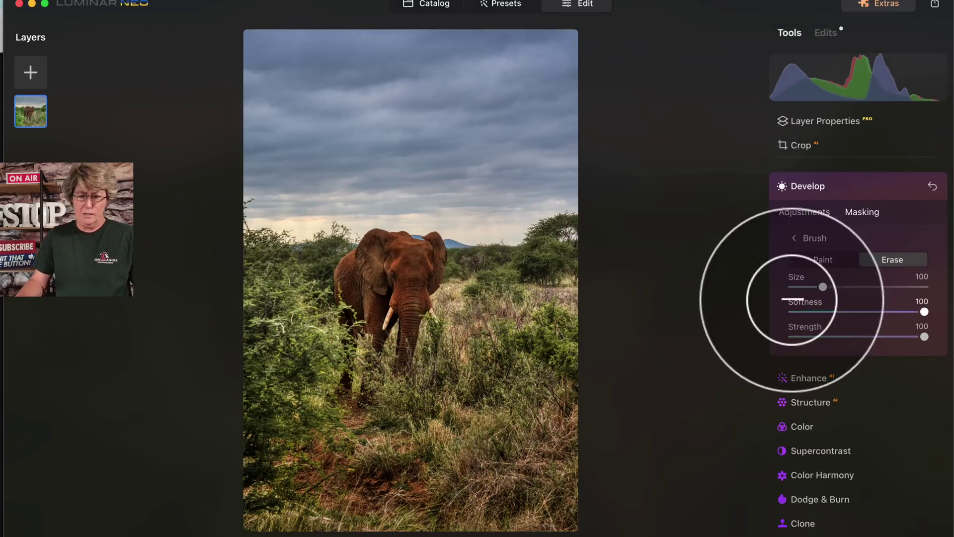
{"action": "left_click_drag", "start_coordinate": [822, 287], "coordinate": [800, 288]}
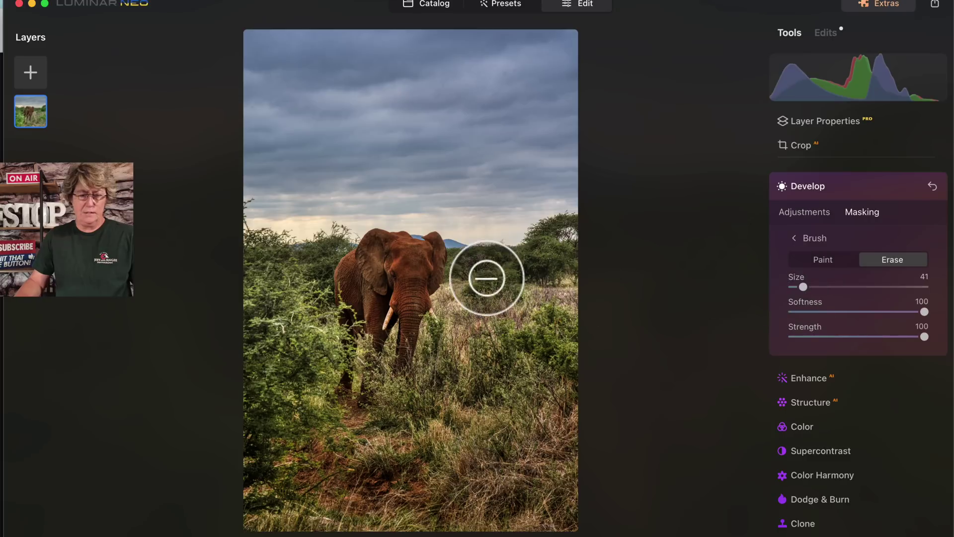
{"action": "mouse_move", "coordinate": [498, 267]}
{"action": "left_mouse_down"}
{"action": "mouse_move", "coordinate": [481, 243]}
{"action": "mouse_move", "coordinate": [502, 277]}
{"action": "mouse_move", "coordinate": [468, 348]}
{"action": "mouse_move", "coordinate": [509, 314]}
{"action": "mouse_move", "coordinate": [440, 373]}
{"action": "mouse_move", "coordinate": [462, 330]}
{"action": "mouse_move", "coordinate": [432, 356]}
{"action": "mouse_move", "coordinate": [448, 300]}
{"action": "left_mouse_up"}
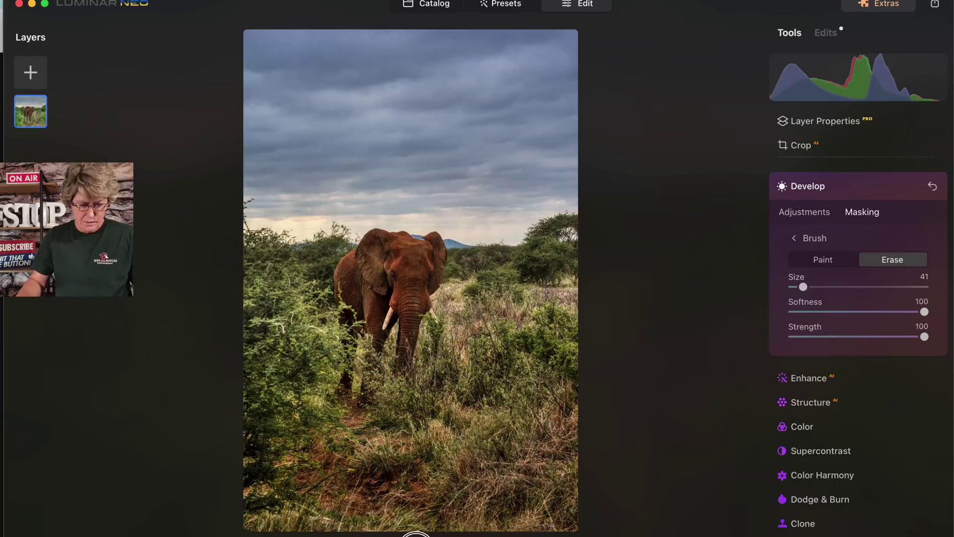
{"action": "left_click", "coordinate": [426, 532]}
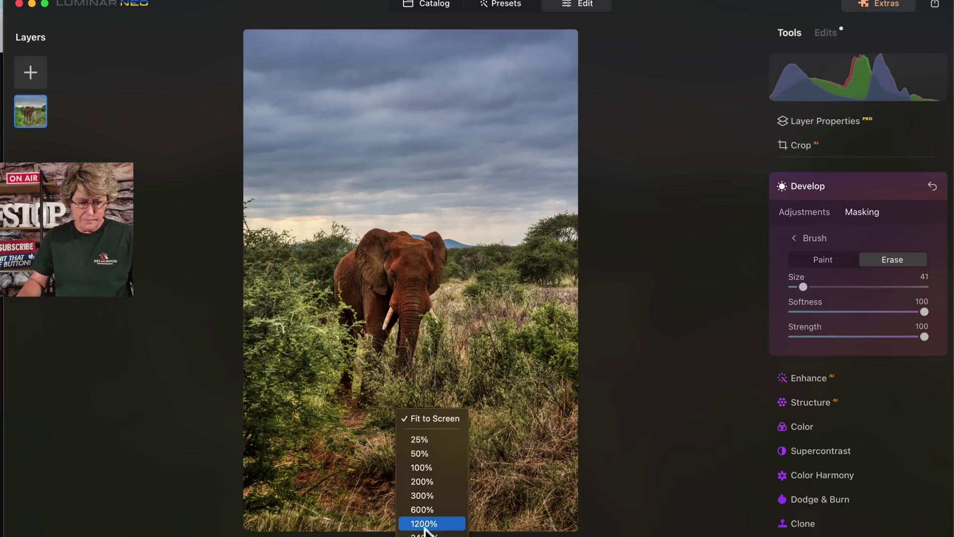
{"action": "left_click", "coordinate": [425, 464]}
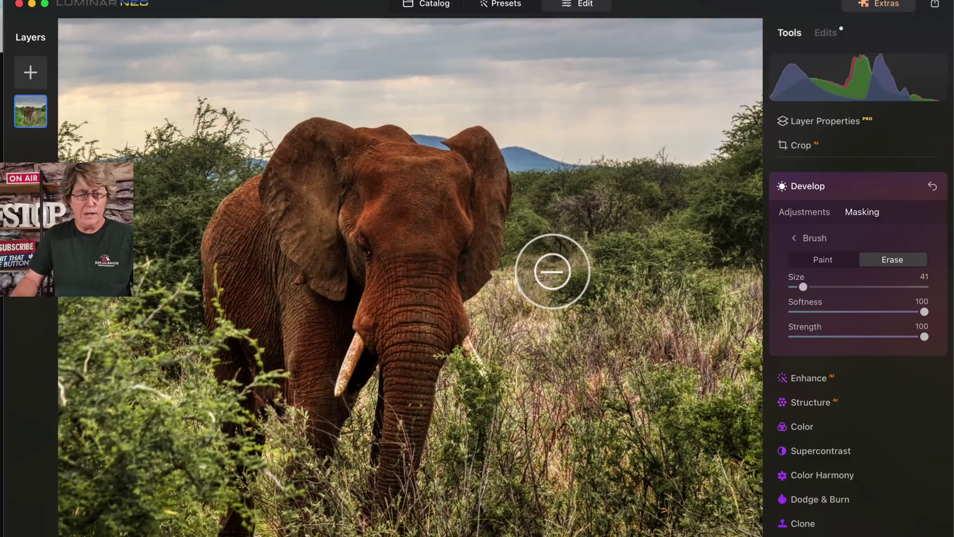
Step: Erase the mask near the ear and sky at size 101, then beside the trunk at 31
{"action": "mouse_move", "coordinate": [541, 262]}
{"action": "left_mouse_down"}
{"action": "mouse_move", "coordinate": [532, 181]}
{"action": "mouse_move", "coordinate": [502, 276]}
{"action": "mouse_move", "coordinate": [476, 305]}
{"action": "mouse_move", "coordinate": [497, 383]}
{"action": "mouse_move", "coordinate": [464, 379]}
{"action": "mouse_move", "coordinate": [454, 362]}
{"action": "mouse_move", "coordinate": [422, 507]}
{"action": "mouse_move", "coordinate": [445, 479]}
{"action": "left_mouse_up"}
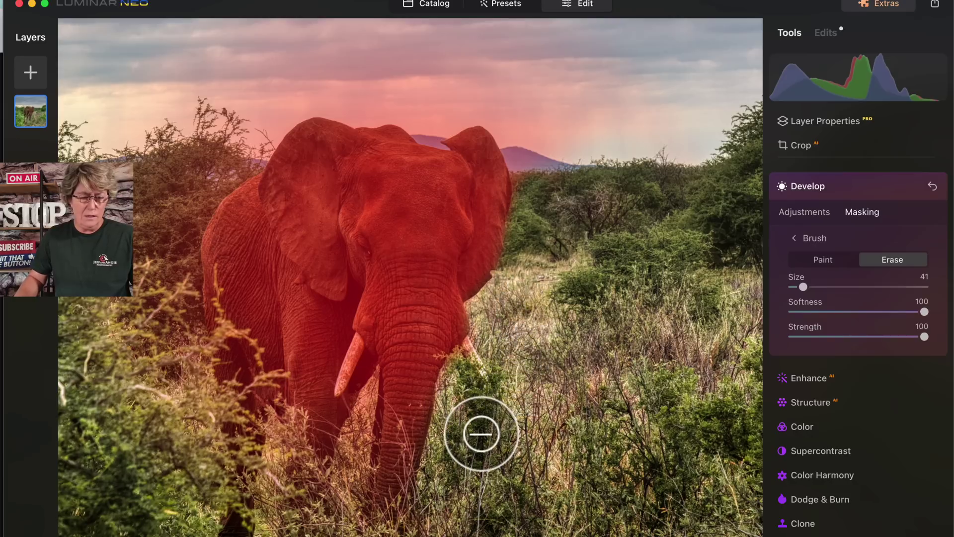
{"action": "mouse_move", "coordinate": [459, 91]}
{"action": "left_mouse_down"}
{"action": "mouse_move", "coordinate": [527, 101]}
{"action": "mouse_move", "coordinate": [354, 44]}
{"action": "mouse_move", "coordinate": [521, 52]}
{"action": "mouse_move", "coordinate": [399, 55]}
{"action": "left_mouse_up"}
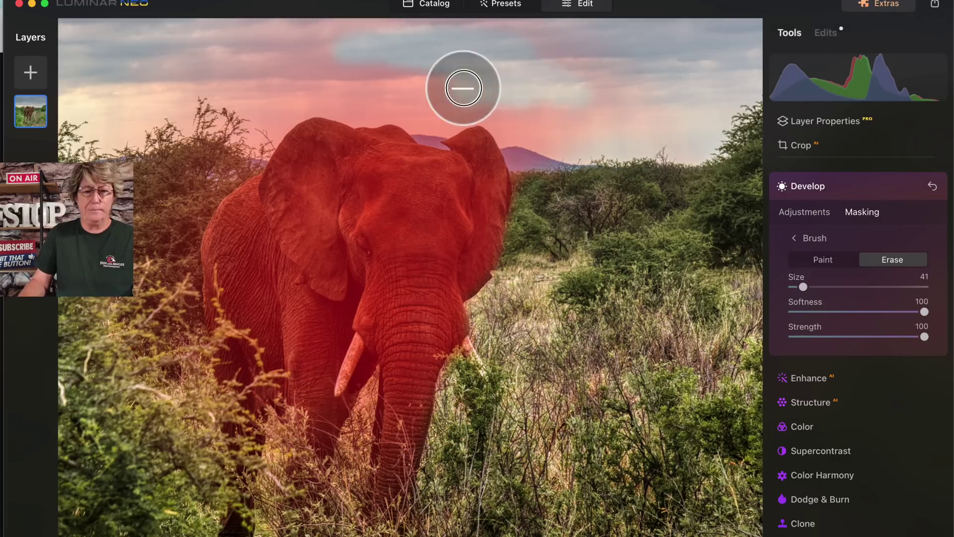
{"action": "left_click_drag", "start_coordinate": [802, 286], "coordinate": [823, 286]}
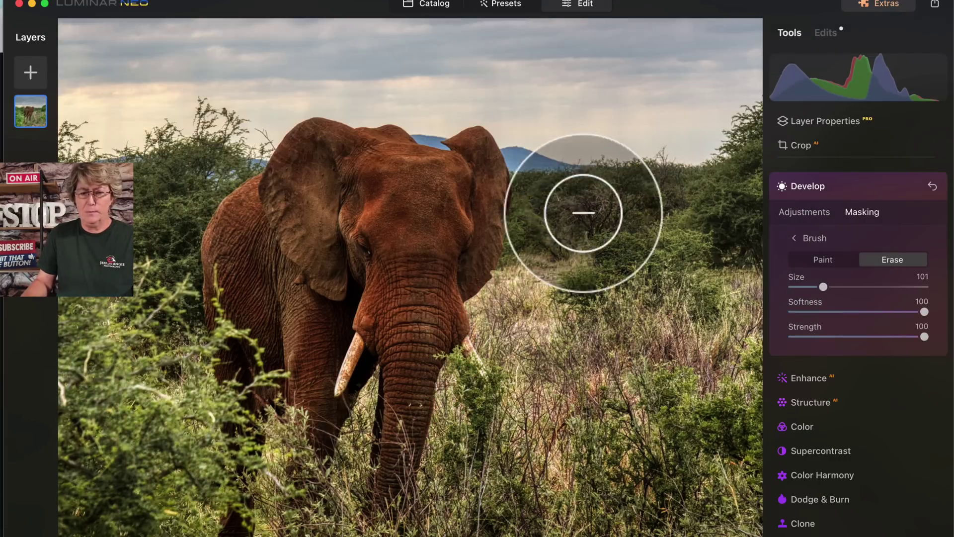
{"action": "mouse_move", "coordinate": [582, 211]}
{"action": "left_mouse_down"}
{"action": "mouse_move", "coordinate": [593, 168]}
{"action": "mouse_move", "coordinate": [541, 91]}
{"action": "mouse_move", "coordinate": [562, 84]}
{"action": "mouse_move", "coordinate": [639, 143]}
{"action": "mouse_move", "coordinate": [632, 138]}
{"action": "mouse_move", "coordinate": [623, 206]}
{"action": "mouse_move", "coordinate": [606, 229]}
{"action": "mouse_move", "coordinate": [500, 101]}
{"action": "mouse_move", "coordinate": [452, 78]}
{"action": "mouse_move", "coordinate": [276, 58]}
{"action": "mouse_move", "coordinate": [397, 34]}
{"action": "mouse_move", "coordinate": [557, 34]}
{"action": "mouse_move", "coordinate": [375, 33]}
{"action": "mouse_move", "coordinate": [230, 49]}
{"action": "mouse_move", "coordinate": [190, 86]}
{"action": "mouse_move", "coordinate": [246, 87]}
{"action": "mouse_move", "coordinate": [318, 62]}
{"action": "mouse_move", "coordinate": [435, 94]}
{"action": "mouse_move", "coordinate": [310, 80]}
{"action": "mouse_move", "coordinate": [157, 168]}
{"action": "mouse_move", "coordinate": [116, 237]}
{"action": "mouse_move", "coordinate": [157, 176]}
{"action": "mouse_move", "coordinate": [205, 137]}
{"action": "mouse_move", "coordinate": [240, 126]}
{"action": "mouse_move", "coordinate": [181, 186]}
{"action": "mouse_move", "coordinate": [167, 224]}
{"action": "mouse_move", "coordinate": [161, 310]}
{"action": "mouse_move", "coordinate": [181, 405]}
{"action": "mouse_move", "coordinate": [126, 308]}
{"action": "mouse_move", "coordinate": [102, 226]}
{"action": "mouse_move", "coordinate": [180, 392]}
{"action": "mouse_move", "coordinate": [193, 496]}
{"action": "mouse_move", "coordinate": [169, 417]}
{"action": "mouse_move", "coordinate": [210, 119]}
{"action": "left_mouse_up"}
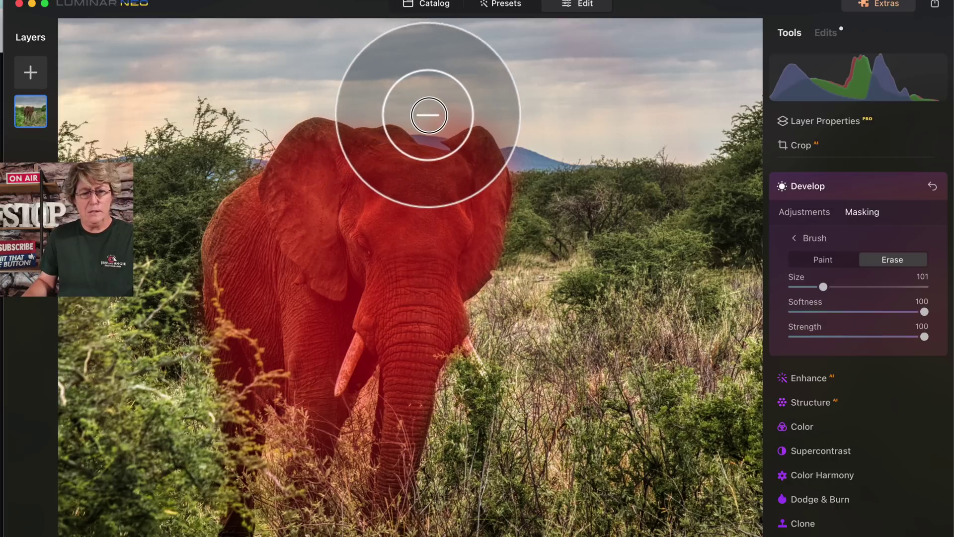
{"action": "left_click_drag", "start_coordinate": [447, 121], "coordinate": [513, 98]}
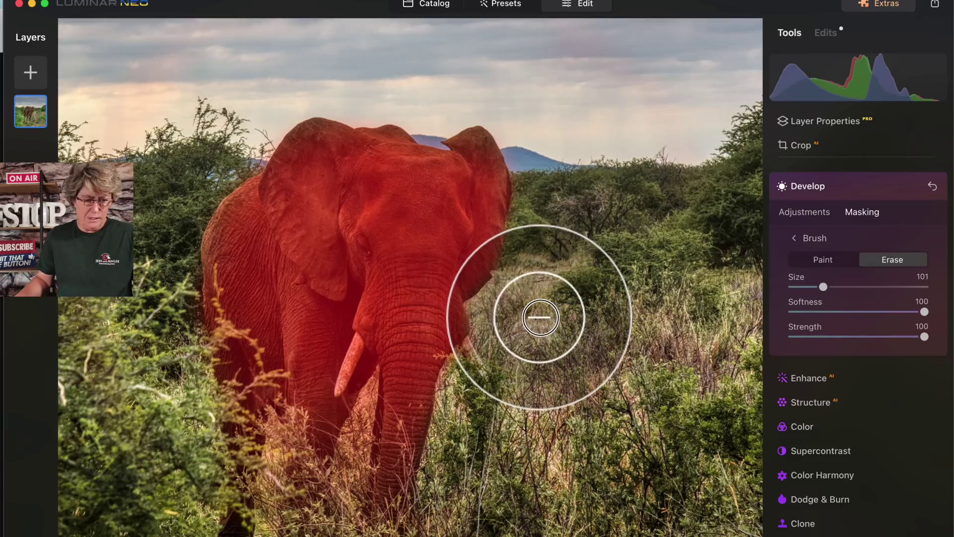
{"action": "left_click_drag", "start_coordinate": [822, 287], "coordinate": [799, 288]}
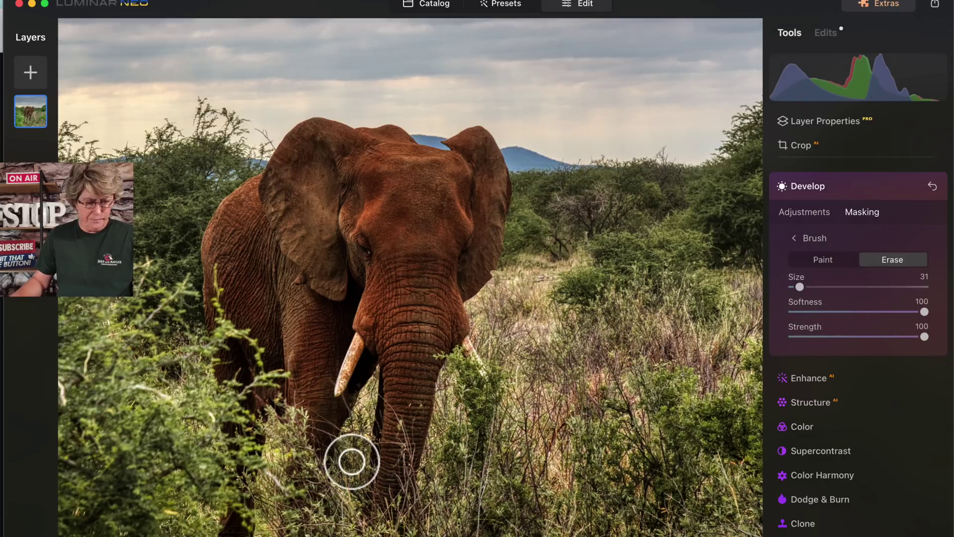
{"action": "mouse_move", "coordinate": [351, 456]}
{"action": "left_mouse_down"}
{"action": "mouse_move", "coordinate": [375, 377]}
{"action": "mouse_move", "coordinate": [341, 477]}
{"action": "mouse_move", "coordinate": [302, 486]}
{"action": "mouse_move", "coordinate": [262, 454]}
{"action": "mouse_move", "coordinate": [218, 443]}
{"action": "left_mouse_up"}
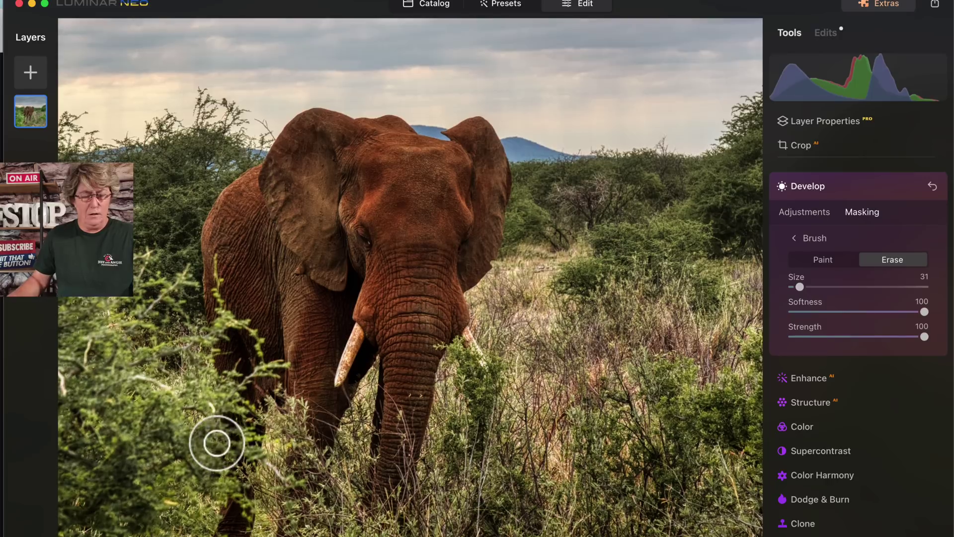
Step: Set masked Shadows to 100, Smart Contrast to 18 and Highlights to -21, comparing before/after
{"action": "left_click", "coordinate": [795, 213]}
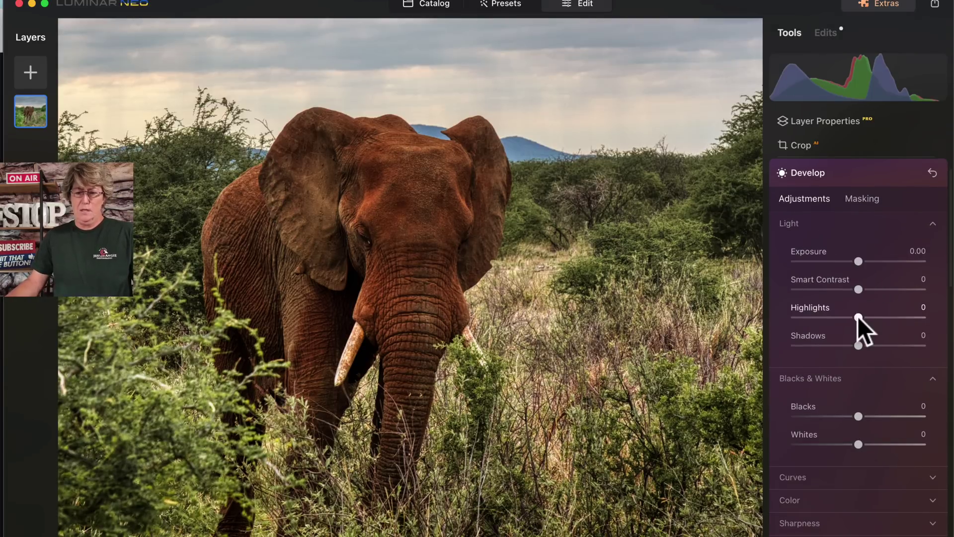
{"action": "left_click_drag", "start_coordinate": [859, 345], "coordinate": [886, 346]}
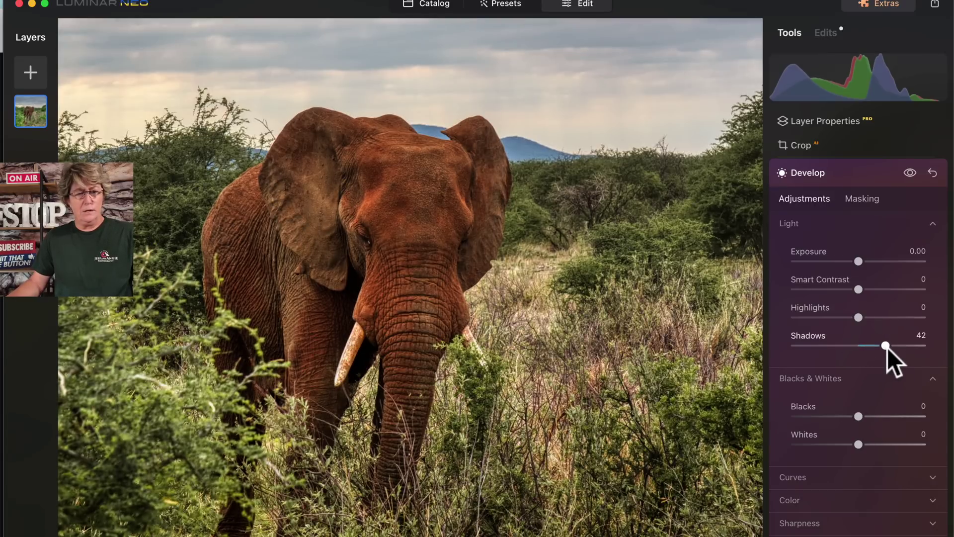
{"action": "left_click", "coordinate": [910, 173]}
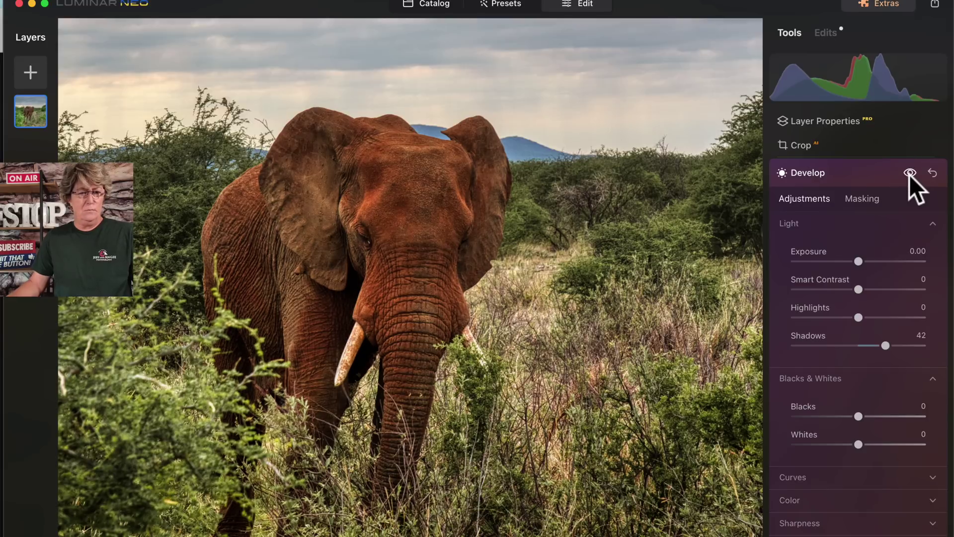
{"action": "left_click", "coordinate": [909, 174]}
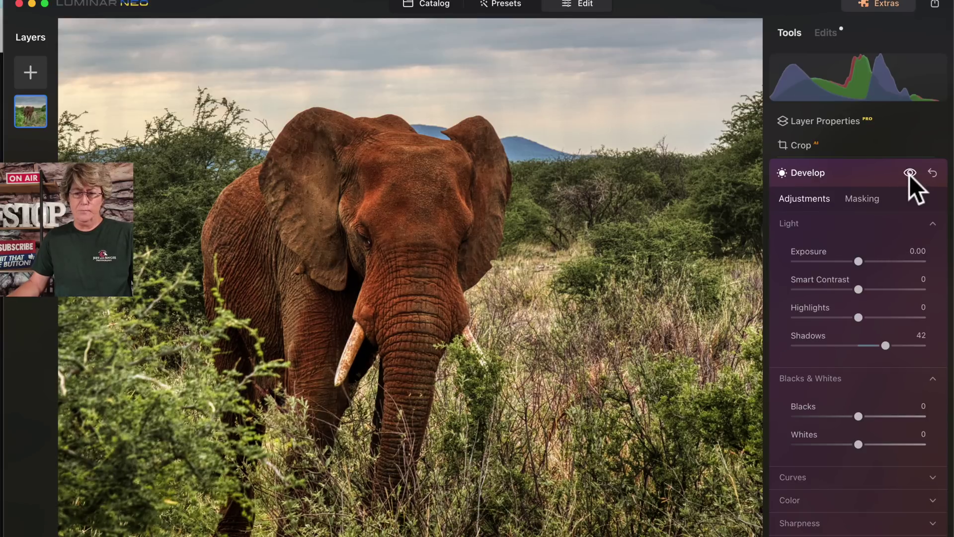
{"action": "left_click_drag", "start_coordinate": [884, 344], "coordinate": [894, 346]}
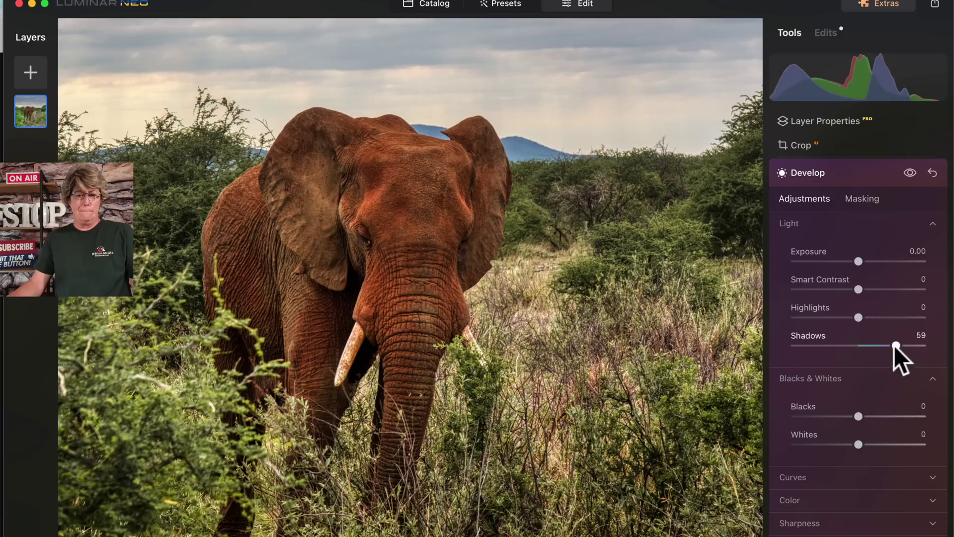
{"action": "left_click", "coordinate": [859, 290]}
{"action": "left_click_drag", "start_coordinate": [859, 289], "coordinate": [870, 290]}
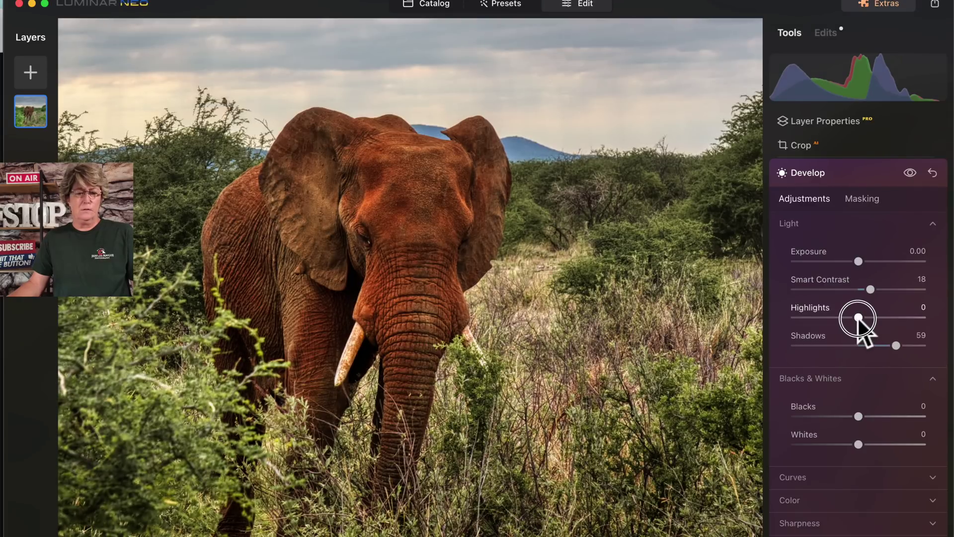
{"action": "left_click_drag", "start_coordinate": [858, 317], "coordinate": [844, 318]}
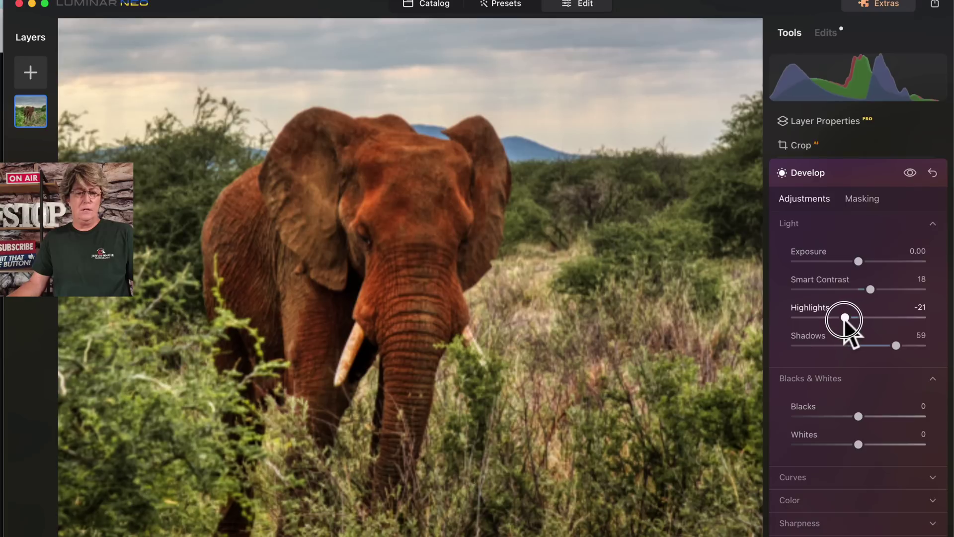
{"action": "left_click_drag", "start_coordinate": [896, 345], "coordinate": [922, 346]}
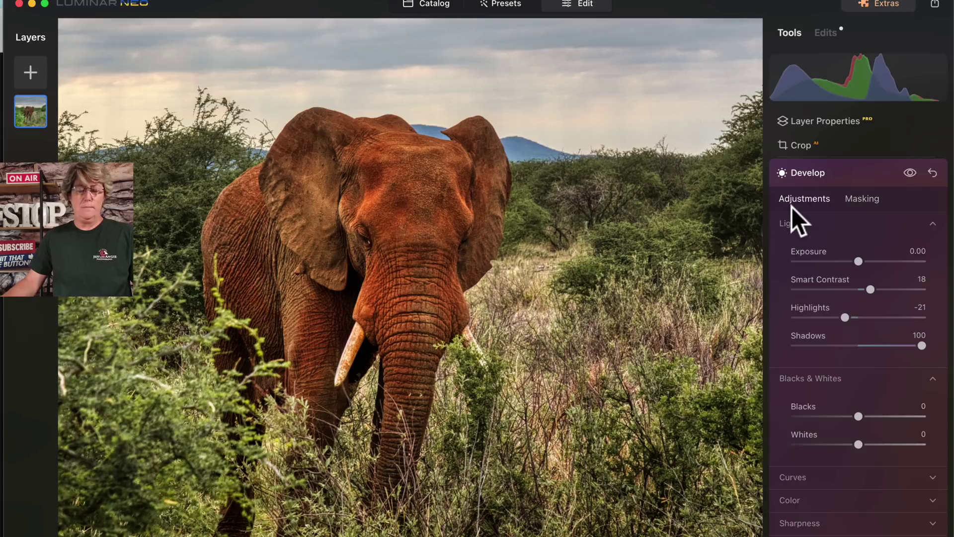
Step: Copy the elephant mask from Develop and paste it into the Enhance tool
{"action": "left_click", "coordinate": [866, 200]}
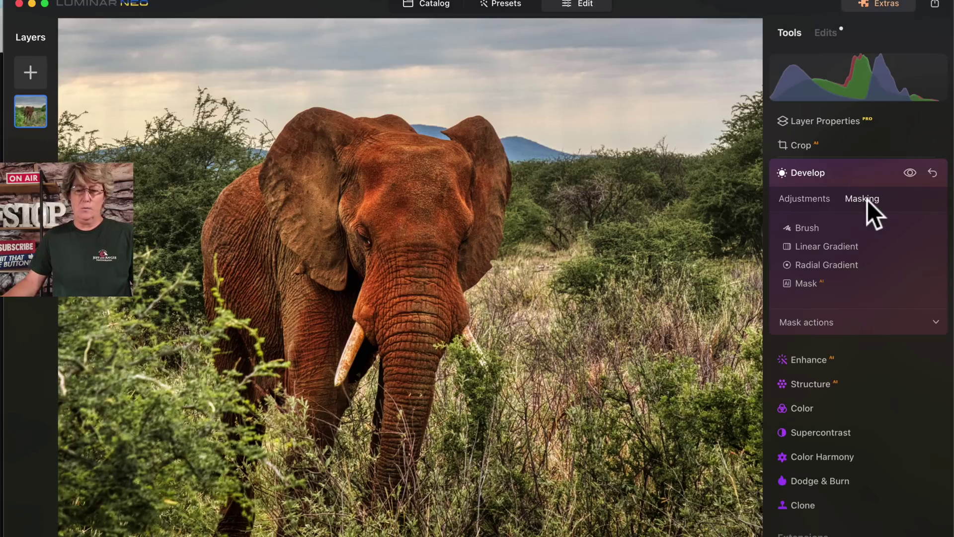
{"action": "left_click", "coordinate": [831, 325]}
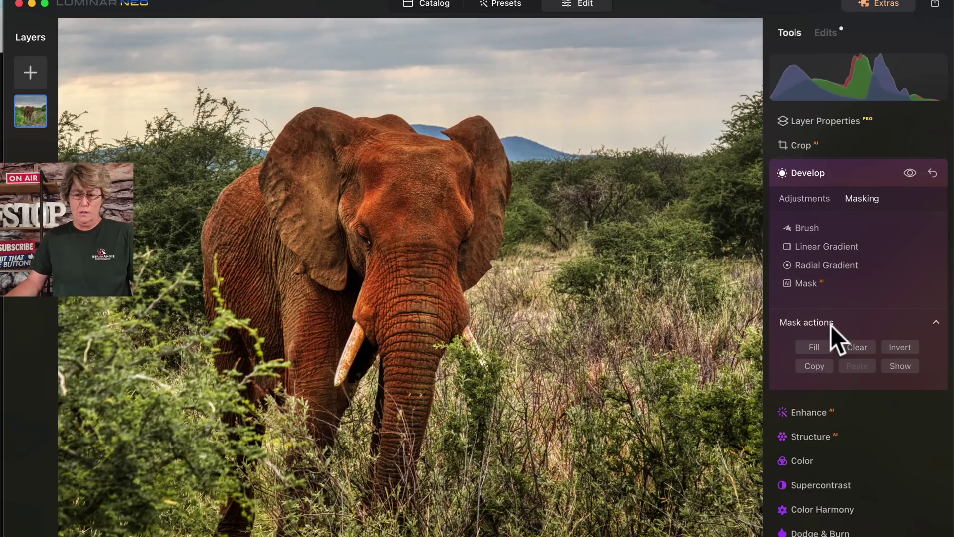
{"action": "left_click", "coordinate": [814, 366]}
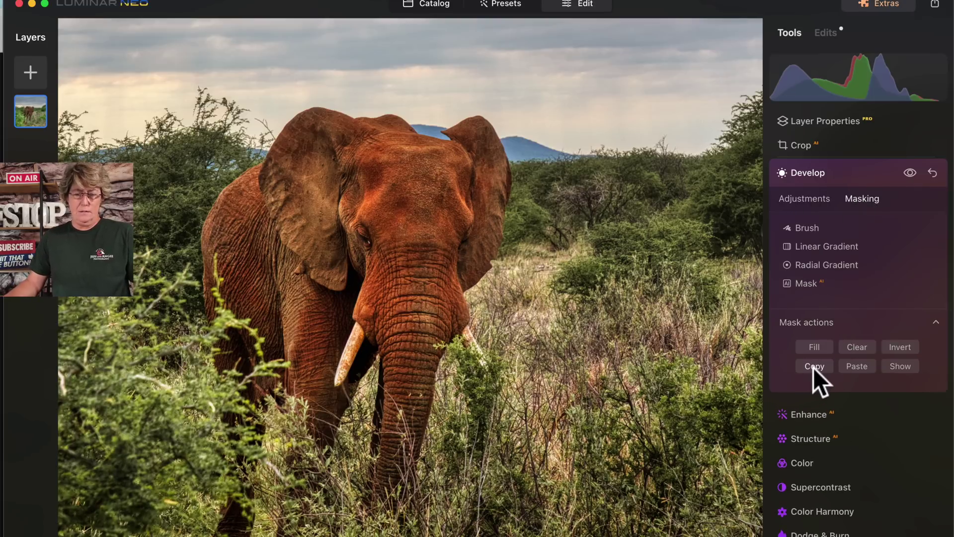
{"action": "left_click", "coordinate": [802, 173]}
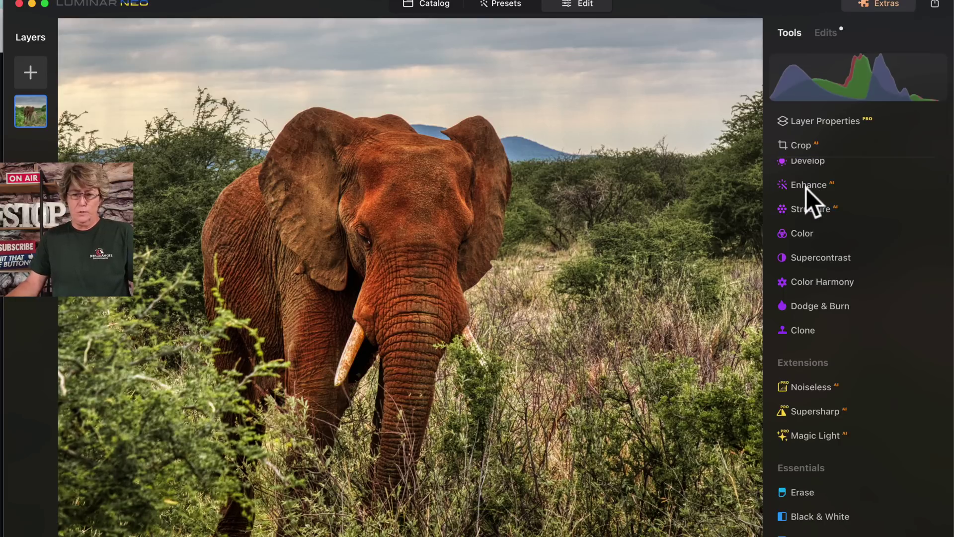
{"action": "left_click", "coordinate": [806, 187]}
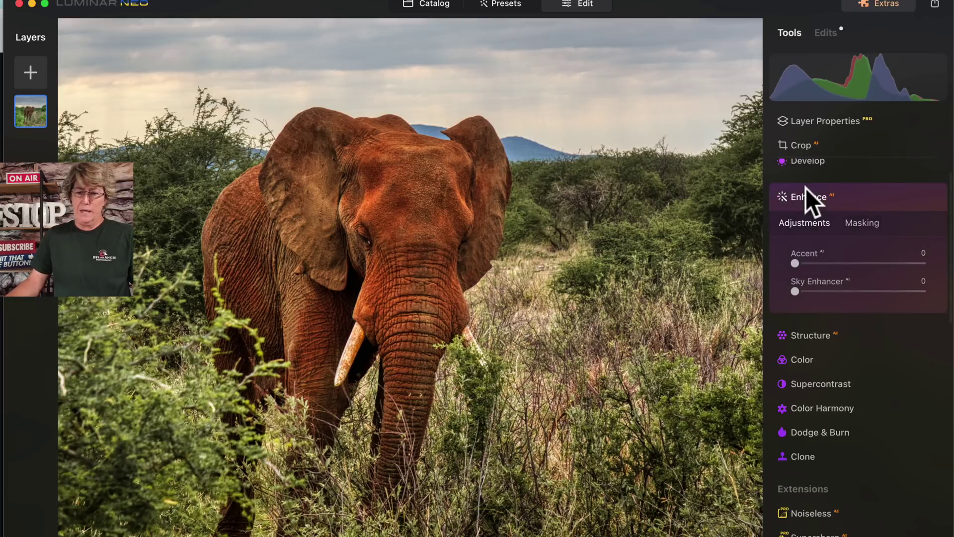
{"action": "left_click", "coordinate": [867, 224]}
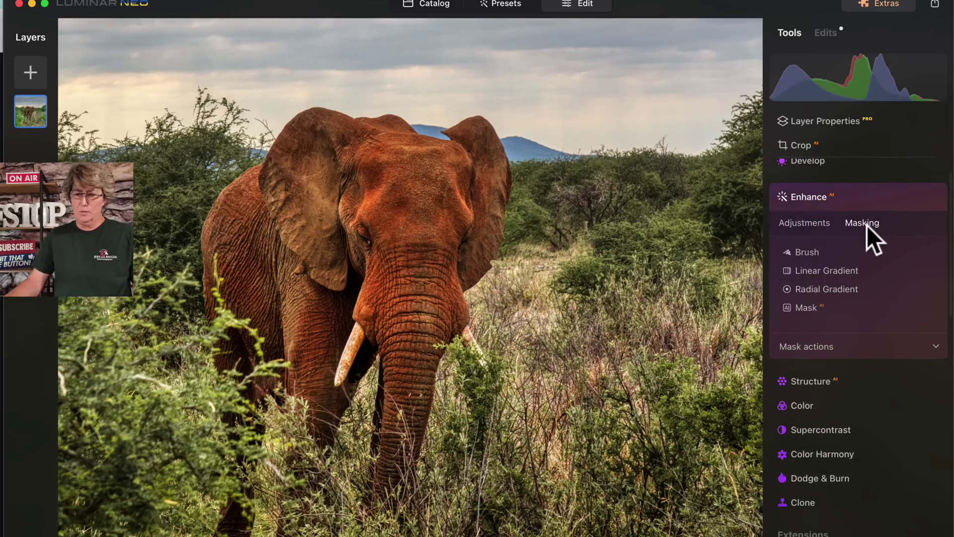
{"action": "left_click", "coordinate": [834, 346]}
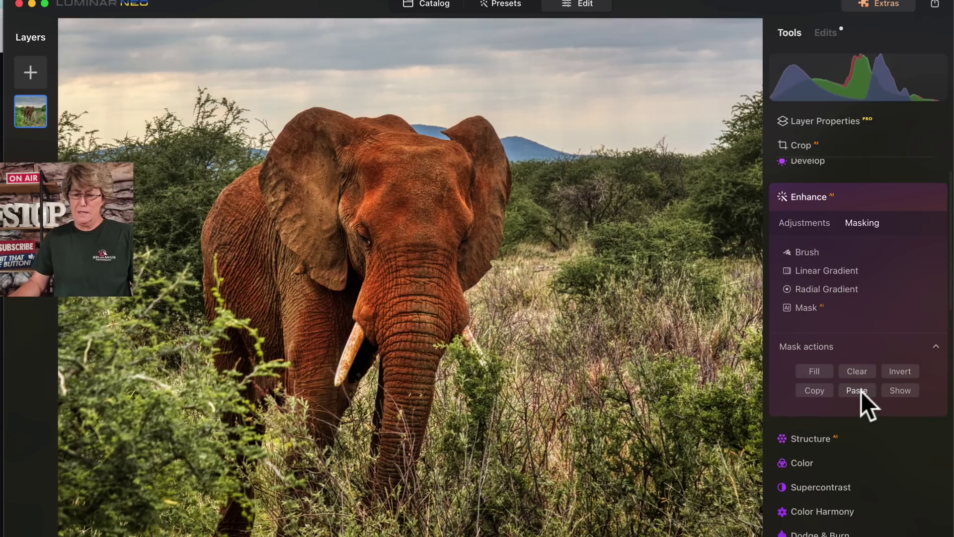
{"action": "left_click", "coordinate": [806, 223]}
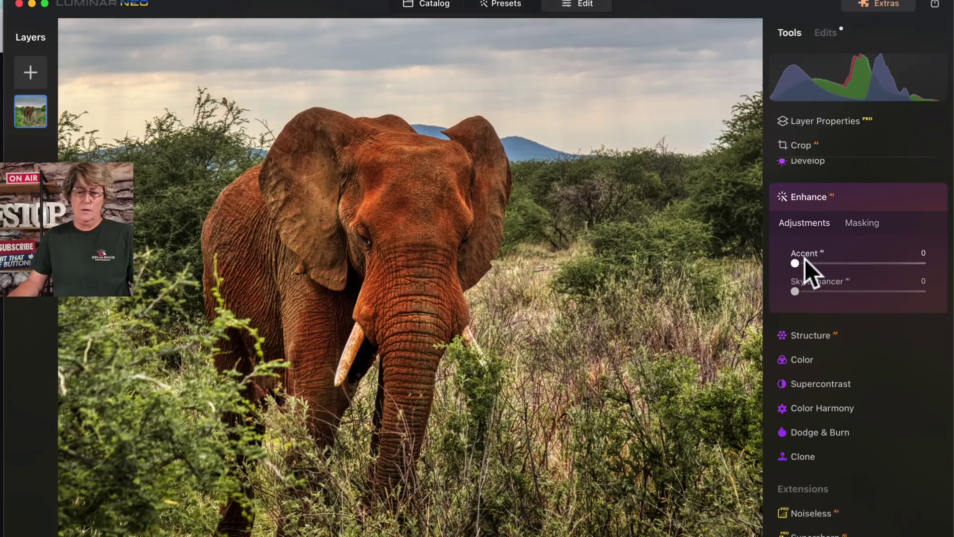
Step: Set Enhance Accent to 42, comparing with the effect toggled off
{"action": "left_click_drag", "start_coordinate": [796, 263], "coordinate": [832, 264]}
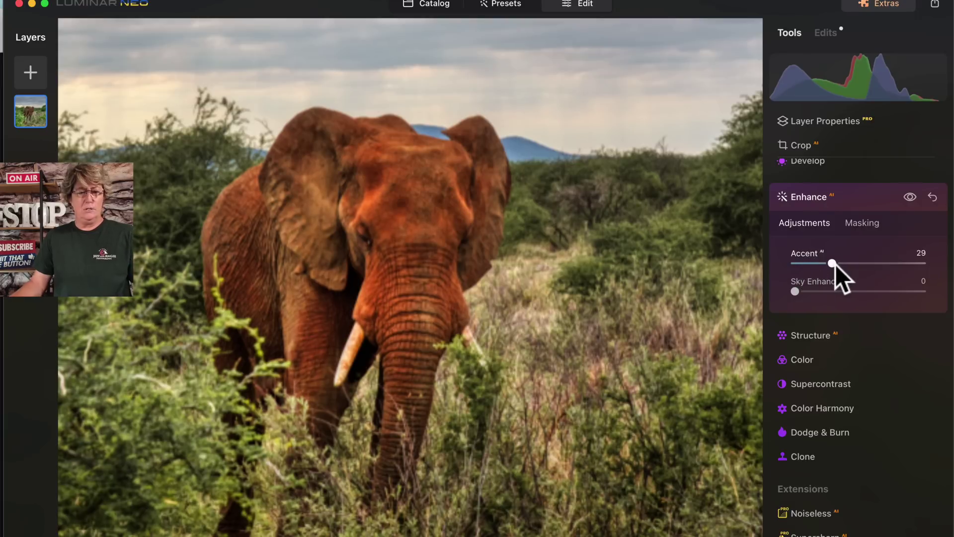
{"action": "left_click", "coordinate": [910, 198]}
{"action": "left_click", "coordinate": [911, 197]}
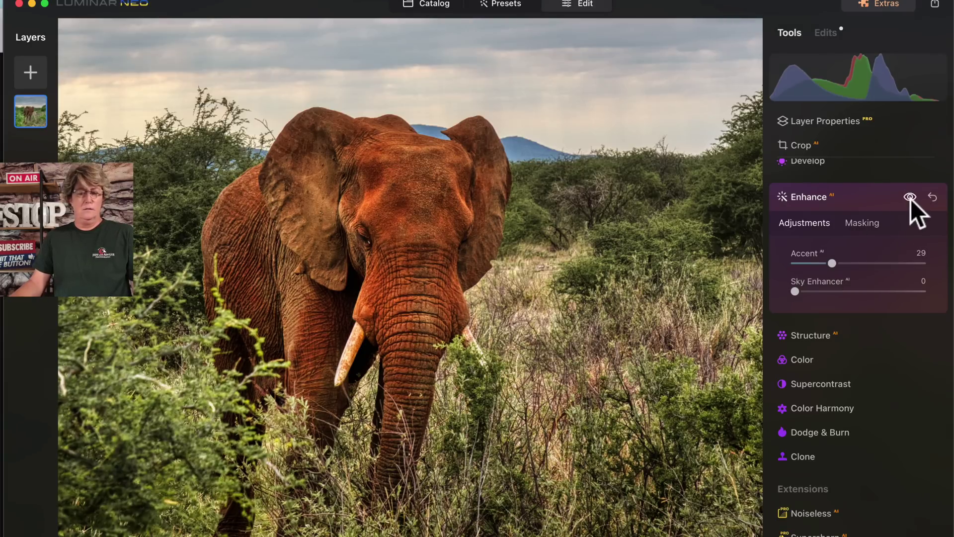
{"action": "left_click_drag", "start_coordinate": [833, 264], "coordinate": [849, 264]}
{"action": "left_click", "coordinate": [911, 199]}
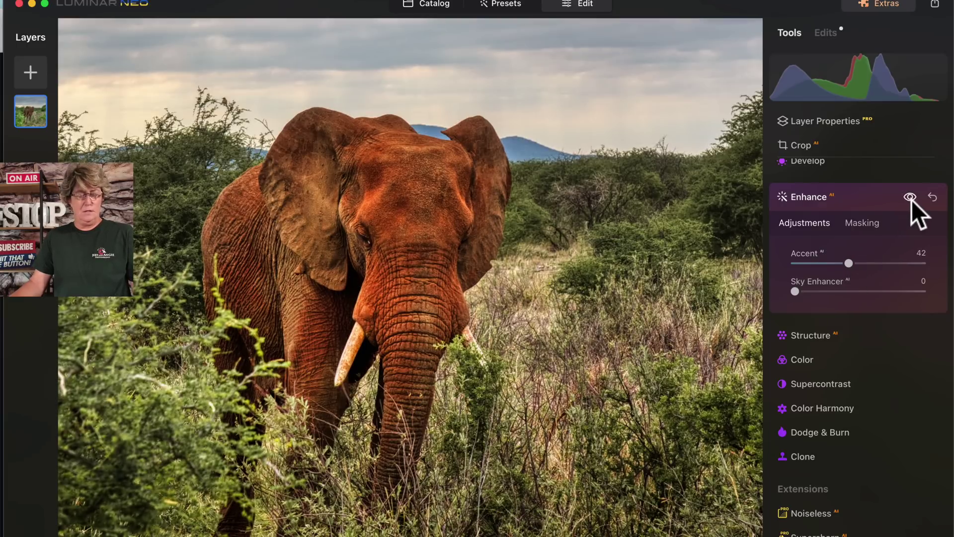
{"action": "left_click", "coordinate": [911, 198]}
{"action": "left_click", "coordinate": [910, 198]}
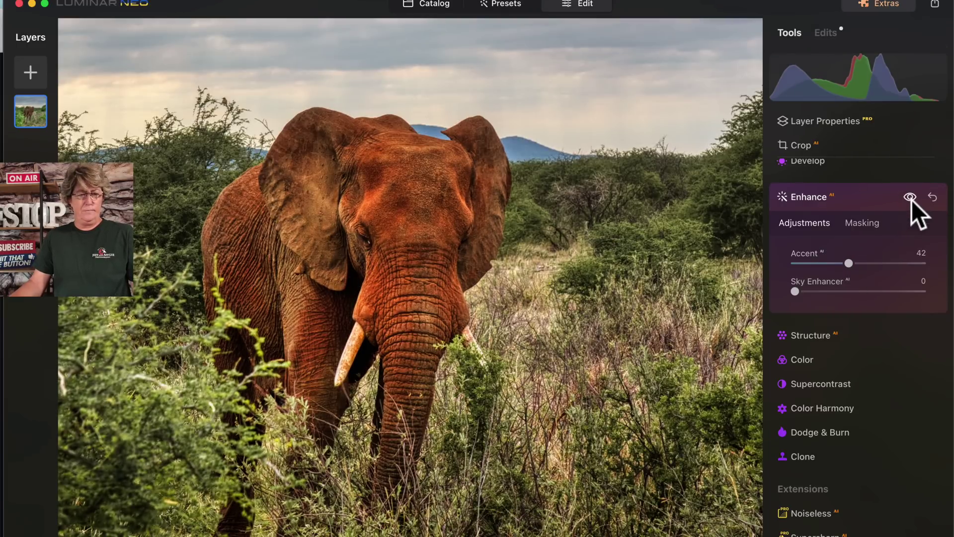
{"action": "left_click", "coordinate": [821, 200]}
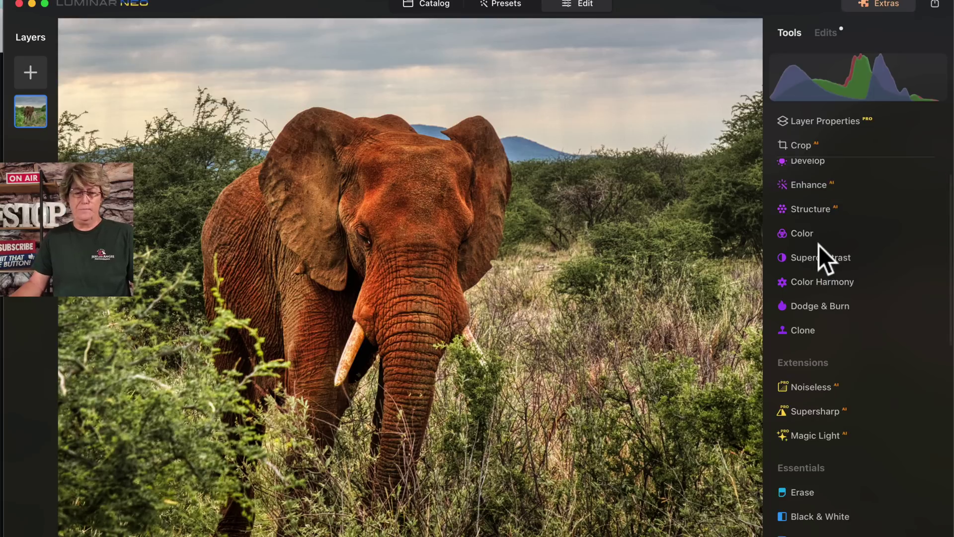
Step: Paste the elephant mask into the Color tool
{"action": "left_click", "coordinate": [802, 233]}
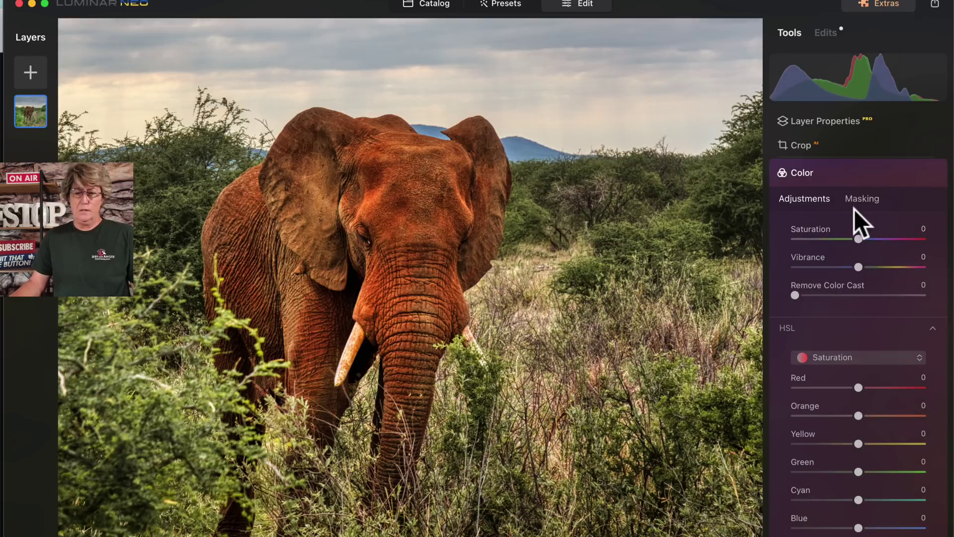
{"action": "left_click", "coordinate": [866, 200]}
{"action": "left_click", "coordinate": [838, 319]}
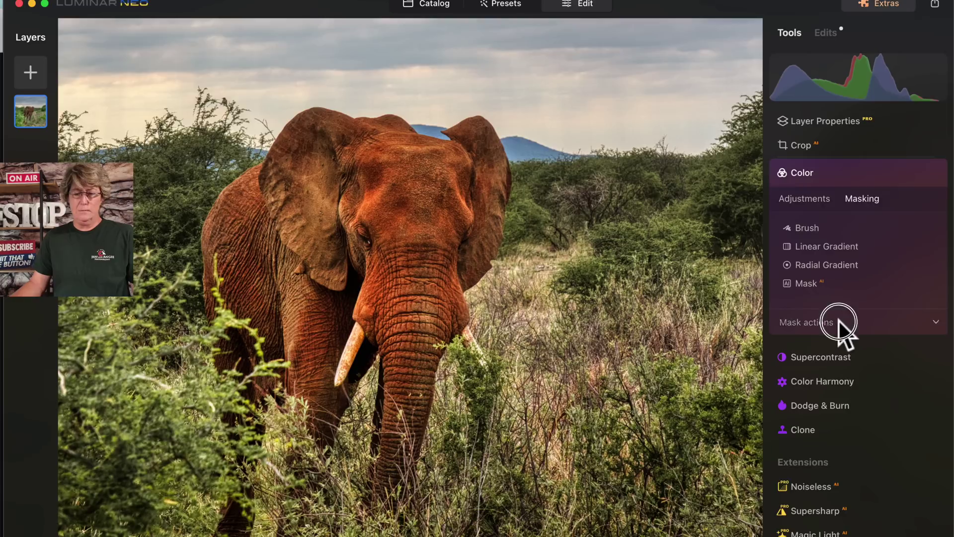
{"action": "left_click", "coordinate": [863, 368]}
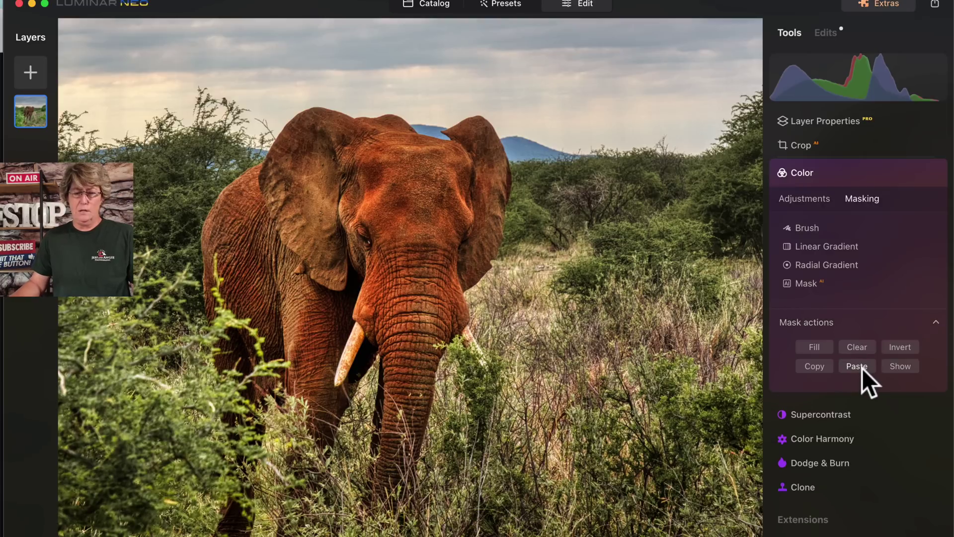
{"action": "left_click", "coordinate": [806, 201]}
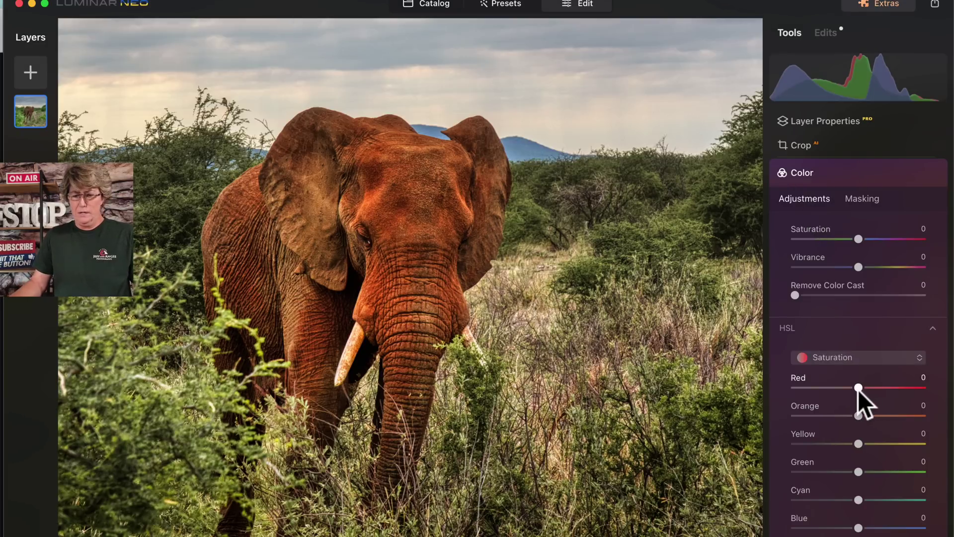
Step: Lower Red saturation to -32 on the elephant and compare with and without Color
{"action": "left_click_drag", "start_coordinate": [858, 388], "coordinate": [846, 390]}
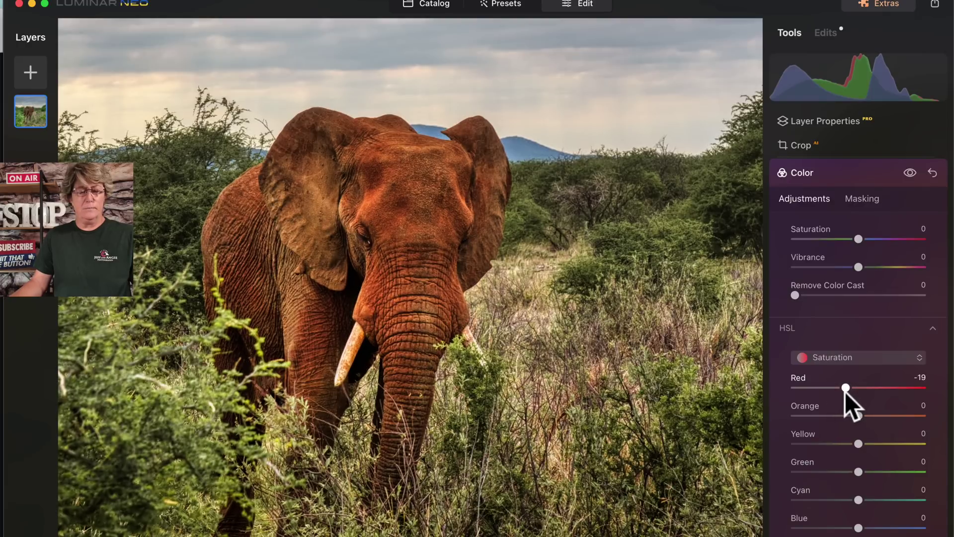
{"action": "left_click_drag", "start_coordinate": [845, 392], "coordinate": [839, 389]}
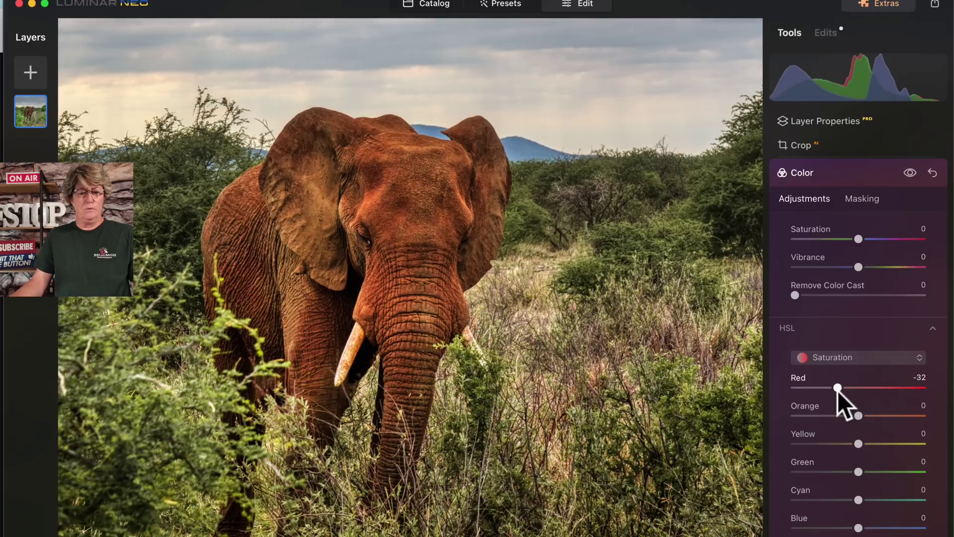
{"action": "left_click", "coordinate": [910, 174]}
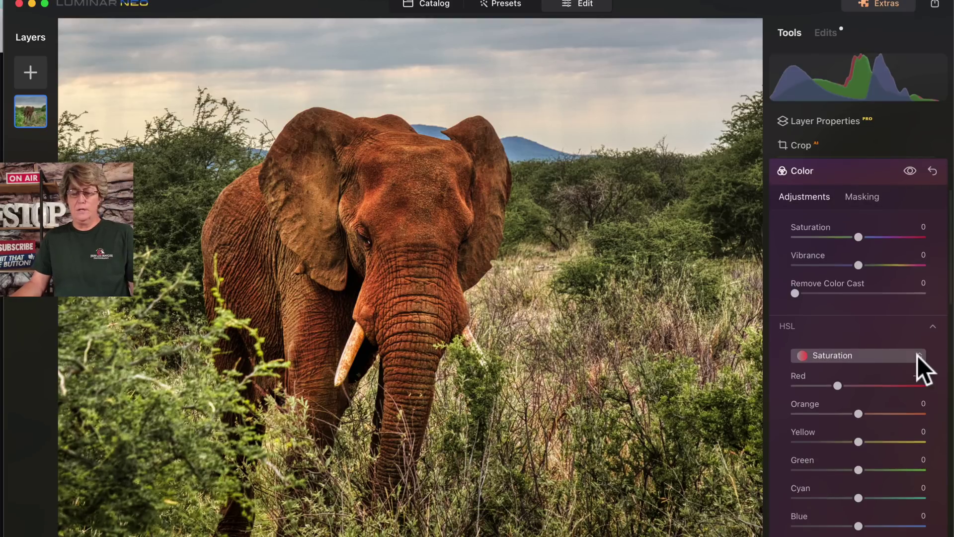
{"action": "scroll", "coordinate": [917, 356], "scroll_direction": "down", "scroll_amount": 1}
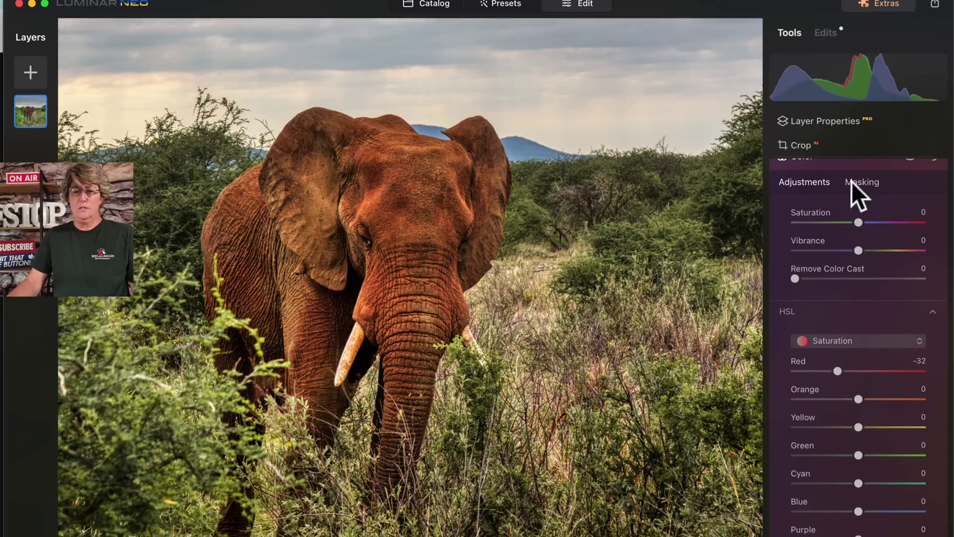
{"action": "scroll", "coordinate": [851, 194], "scroll_direction": "up", "scroll_amount": 5}
Step: Fit the photo to the window and compare it against the original in Before/After split view
{"action": "key", "text": "super+minus"}
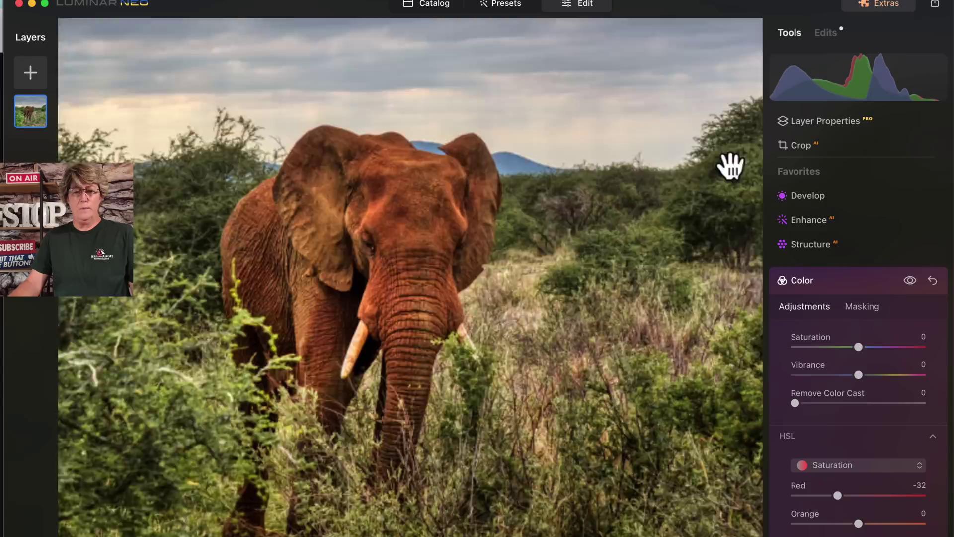
{"action": "key", "text": "super+0"}
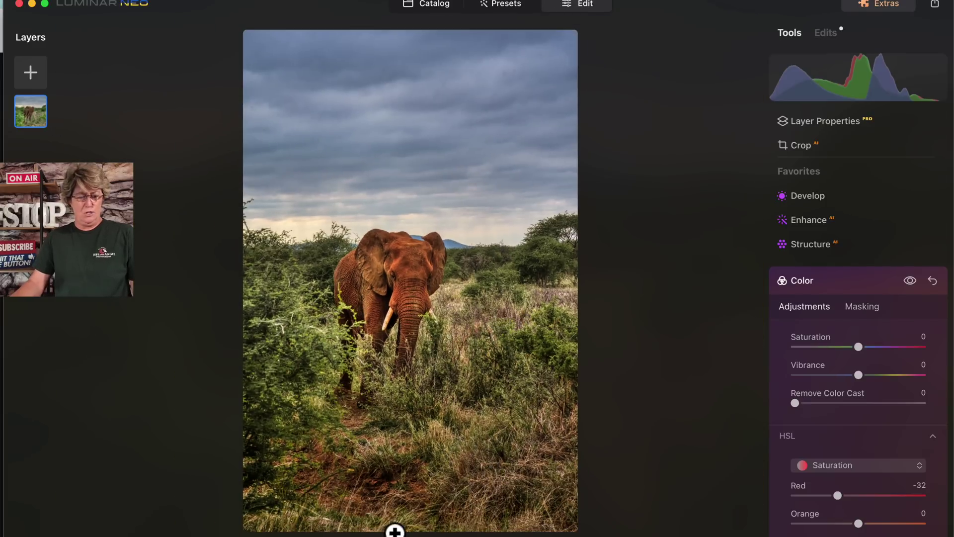
{"action": "key", "text": "shift+backslash"}
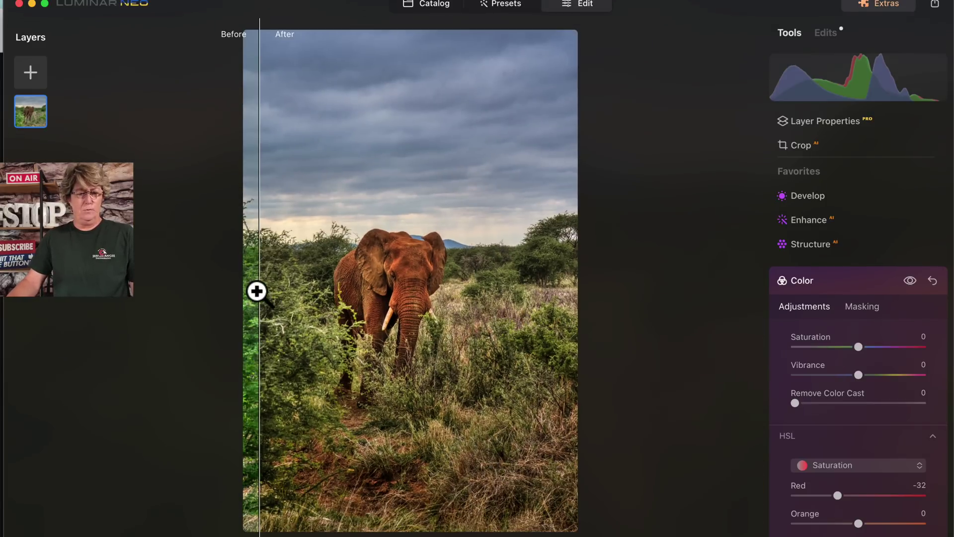
{"action": "left_click_drag", "start_coordinate": [255, 291], "coordinate": [229, 311]}
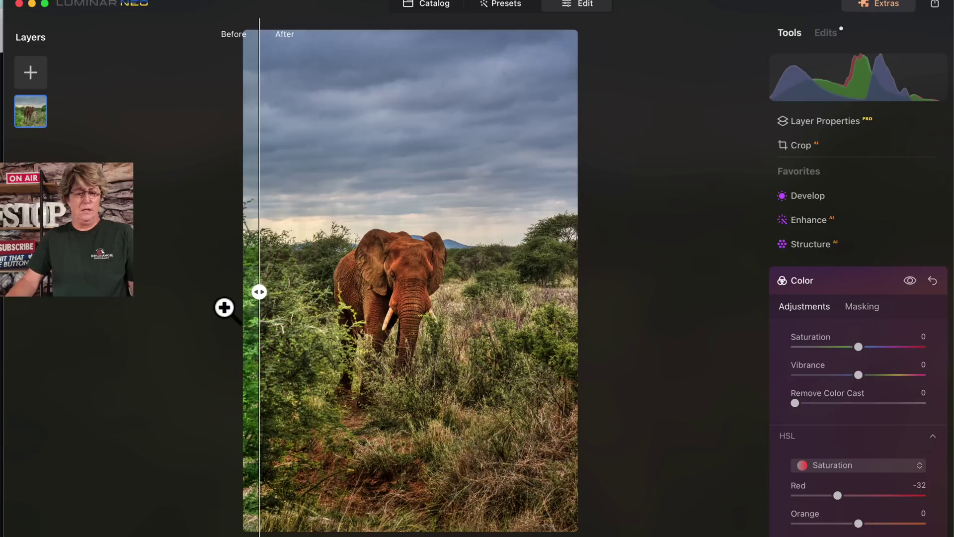
Step: Turn off the split view and switch to the Skylum pricing page in Chrome
{"action": "key", "text": "backslash"}
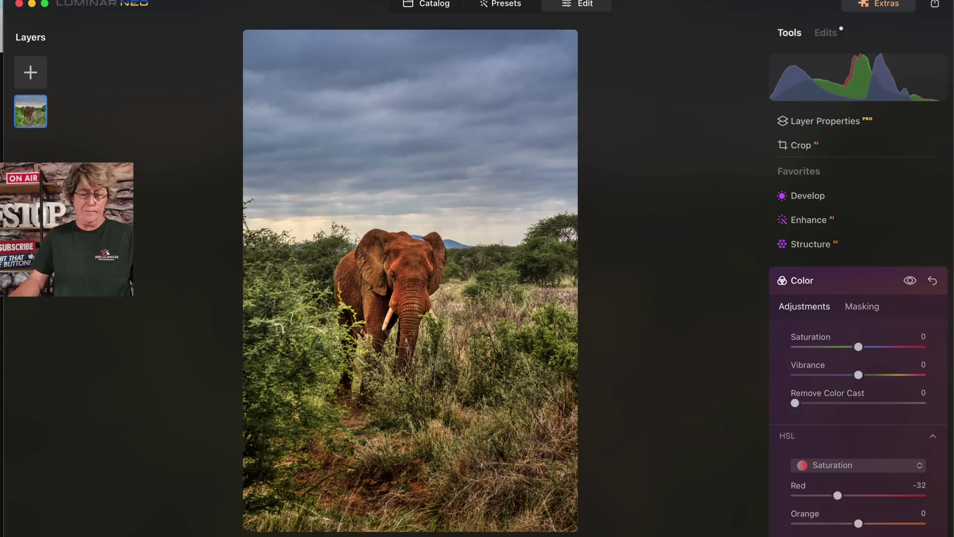
{"action": "mouse_move", "coordinate": [496, 531]}
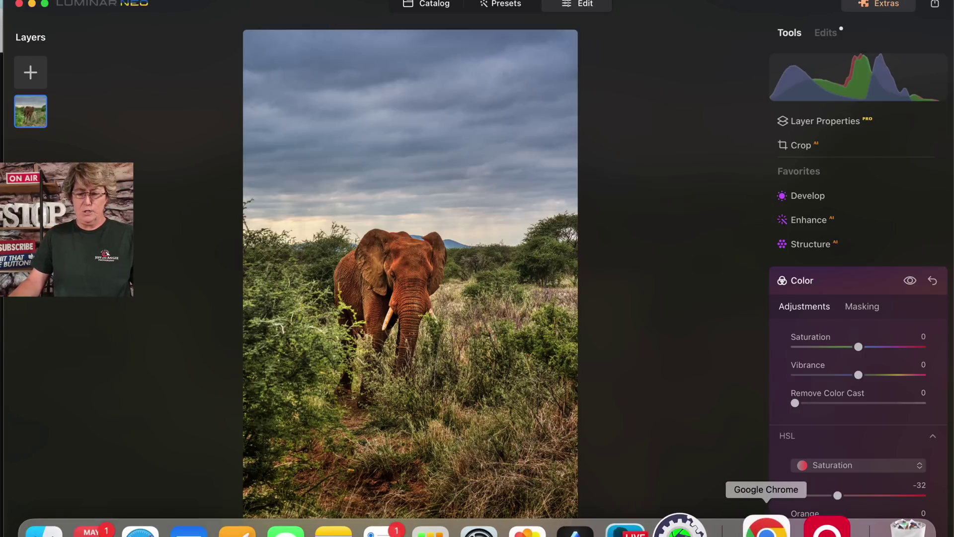
{"action": "left_click", "coordinate": [766, 529]}
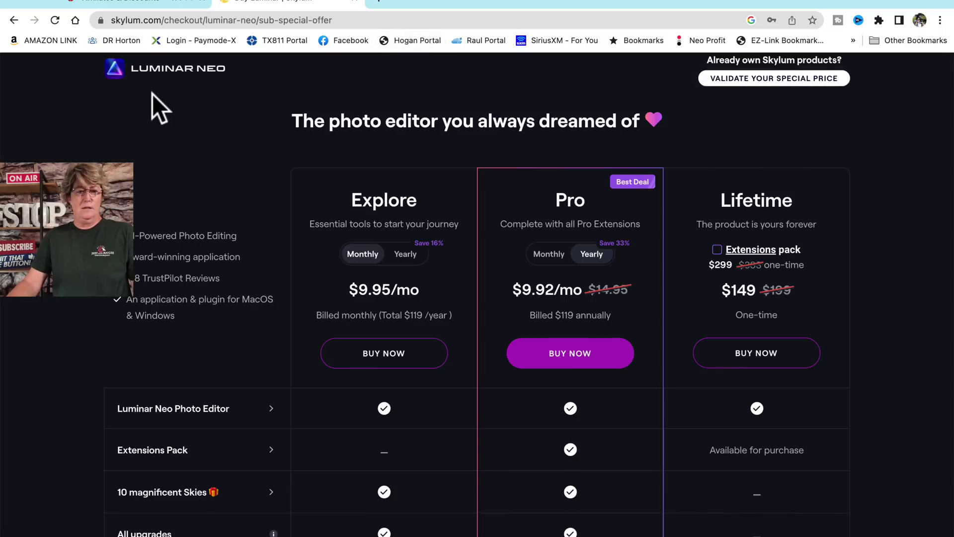
Step: Scroll the Luminar Neo pricing plans, then go to the affiliates tab
{"action": "scroll", "coordinate": [152, 94], "scroll_direction": "down", "scroll_amount": 1}
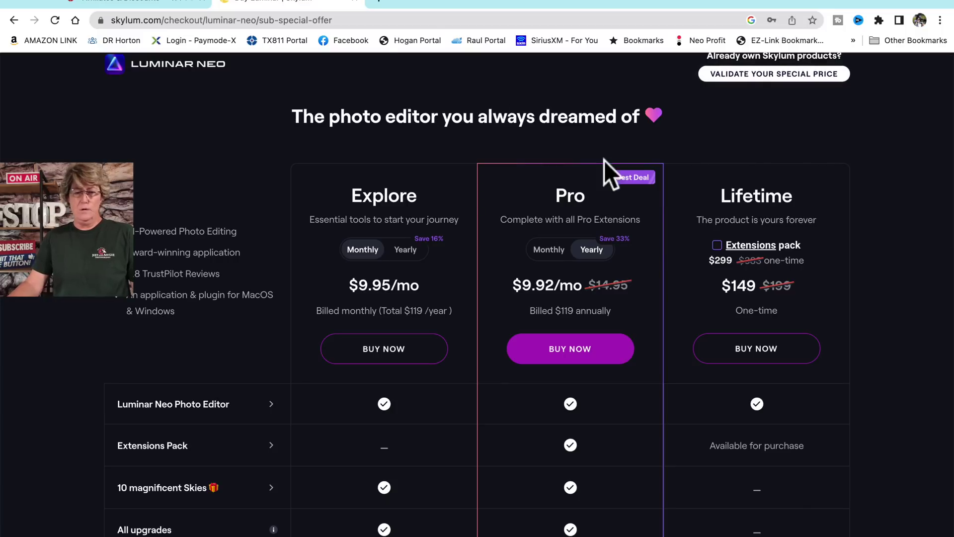
{"action": "left_click", "coordinate": [156, 5]}
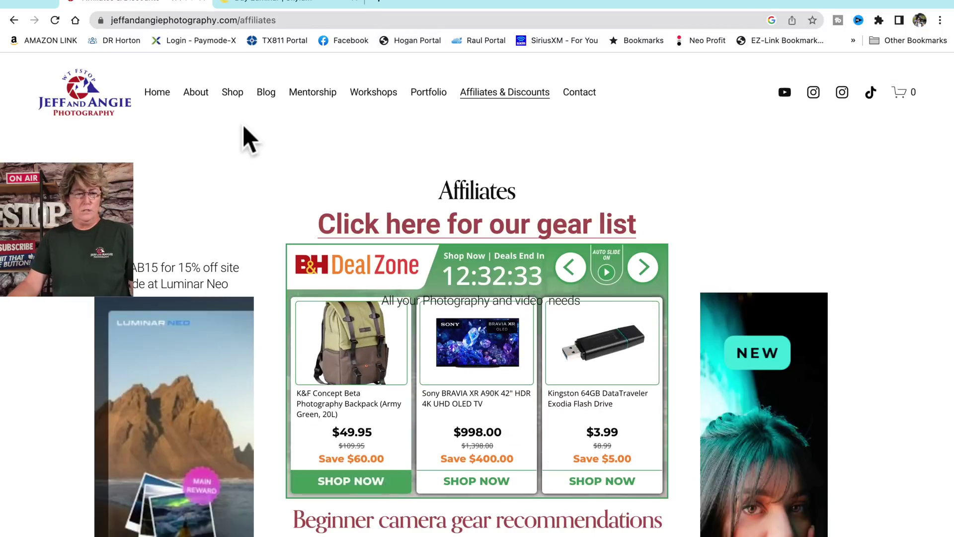
Step: Scroll through the affiliates page's gear list and Luminar Neo discount, then return to Luminar Neo
{"action": "scroll", "coordinate": [244, 136], "scroll_direction": "down", "scroll_amount": 3}
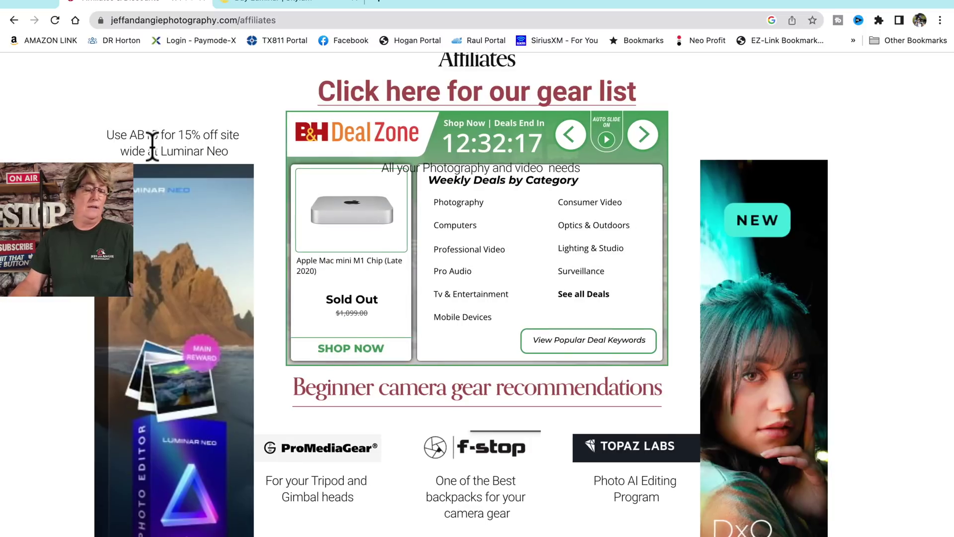
{"action": "scroll", "coordinate": [152, 145], "scroll_direction": "up", "scroll_amount": 3}
{"action": "scroll", "coordinate": [486, 135], "scroll_direction": "down", "scroll_amount": 1}
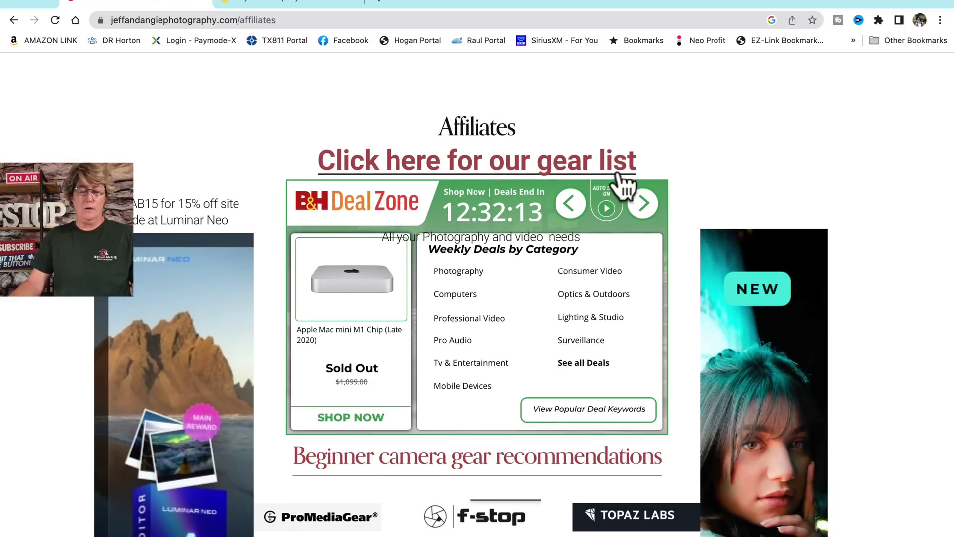
{"action": "scroll", "coordinate": [312, 160], "scroll_direction": "down", "scroll_amount": 3}
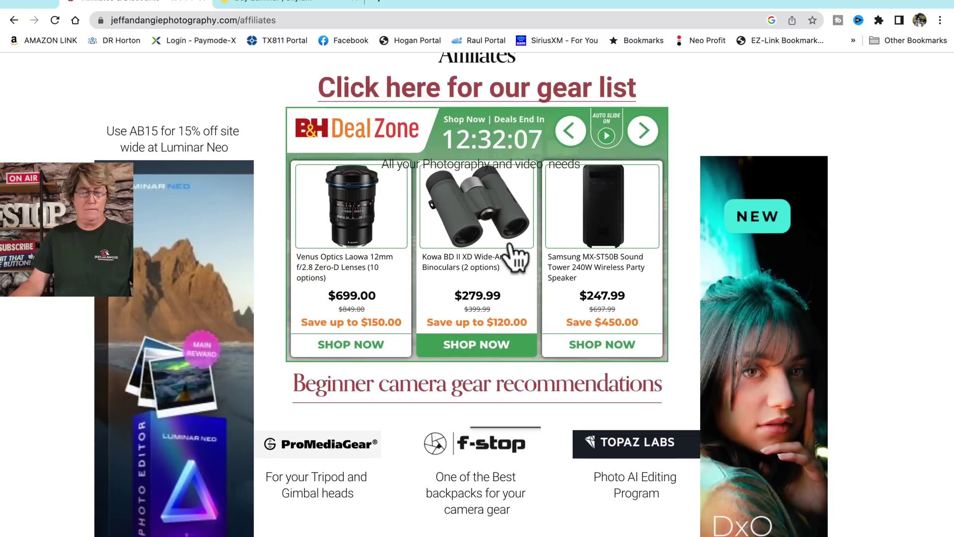
{"action": "scroll", "coordinate": [514, 257], "scroll_direction": "down", "scroll_amount": 1}
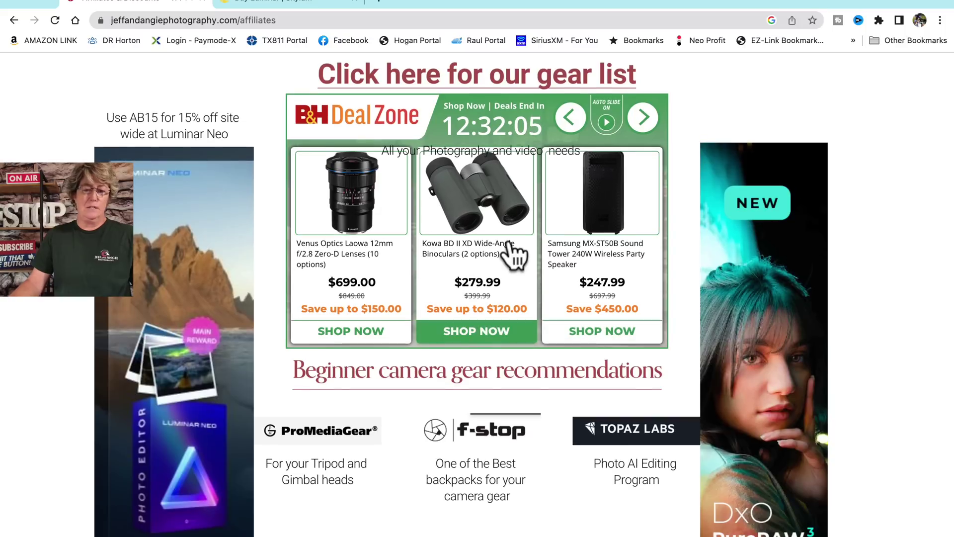
{"action": "scroll", "coordinate": [514, 257], "scroll_direction": "down", "scroll_amount": 4}
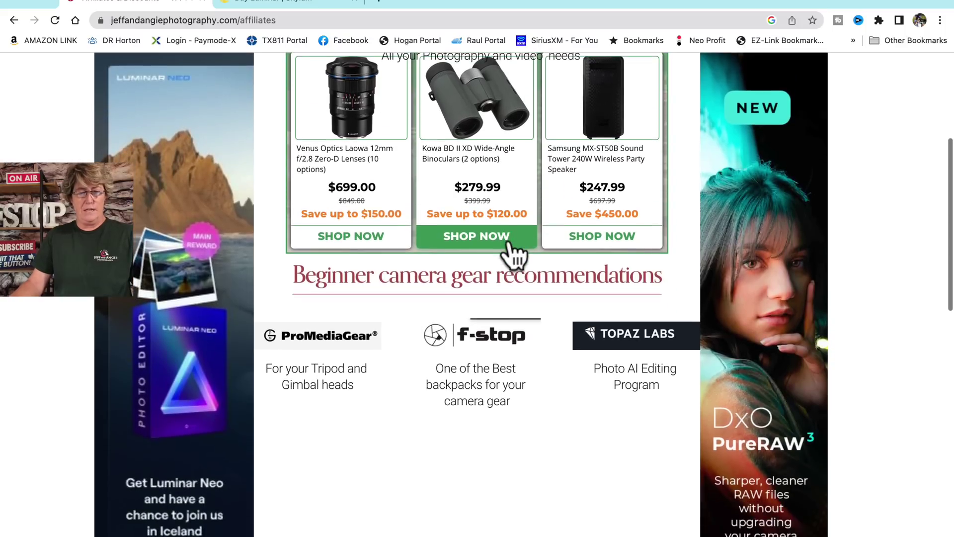
{"action": "scroll", "coordinate": [514, 257], "scroll_direction": "down", "scroll_amount": 2}
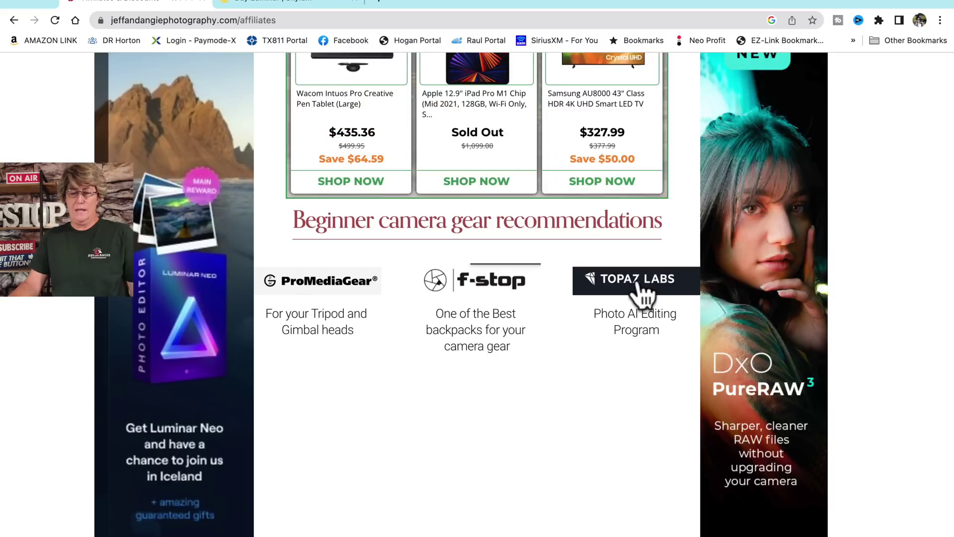
{"action": "scroll", "coordinate": [786, 328], "scroll_direction": "down", "scroll_amount": 1}
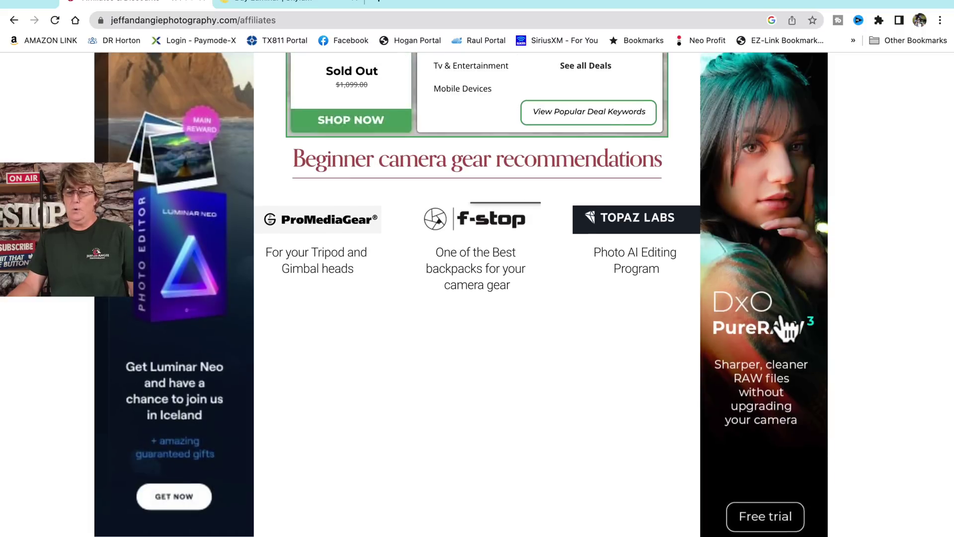
{"action": "scroll", "coordinate": [787, 328], "scroll_direction": "up", "scroll_amount": 1}
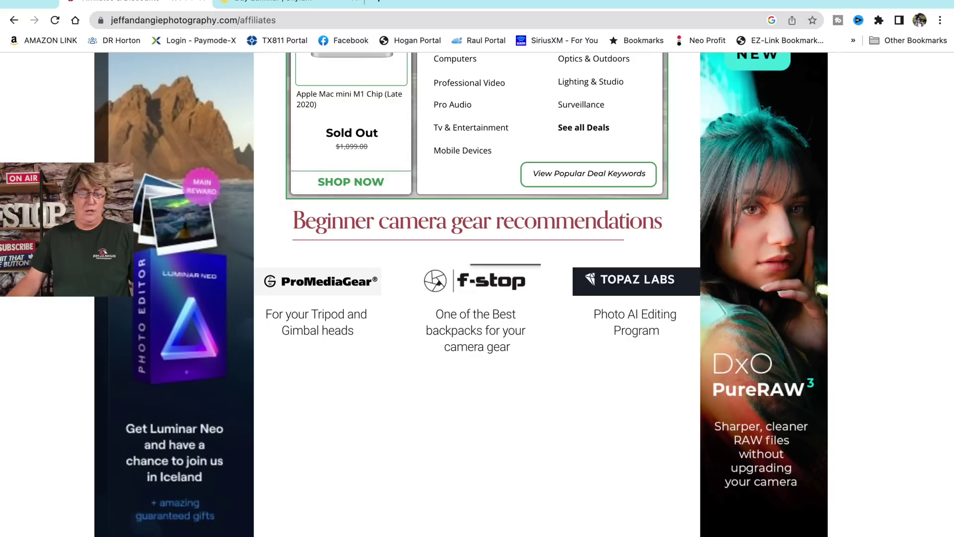
{"action": "mouse_move", "coordinate": [351, 528]}
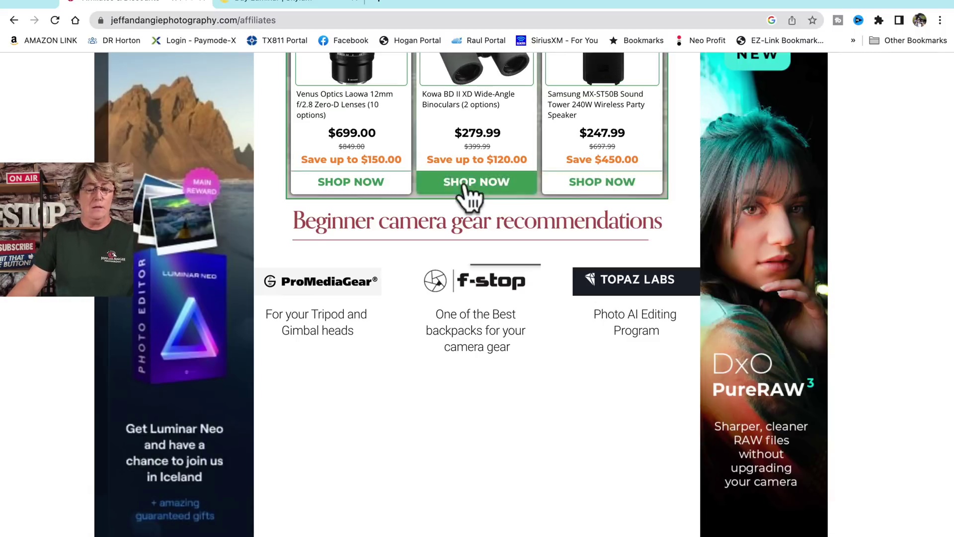
{"action": "left_click", "coordinate": [598, 528]}
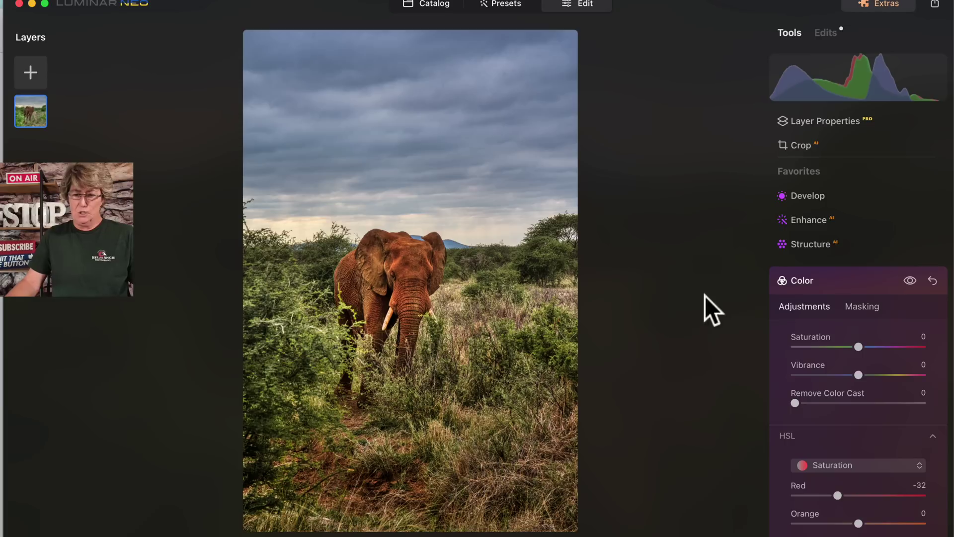
Step: Brush a Develop mask at strength 54 over the bushes right of the elephant
{"action": "left_click", "coordinate": [810, 196]}
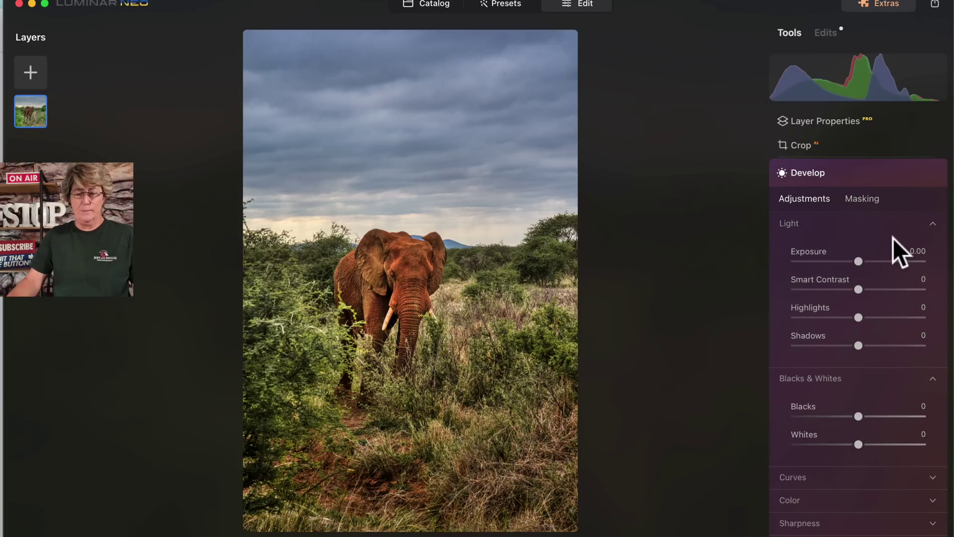
{"action": "left_click", "coordinate": [870, 201]}
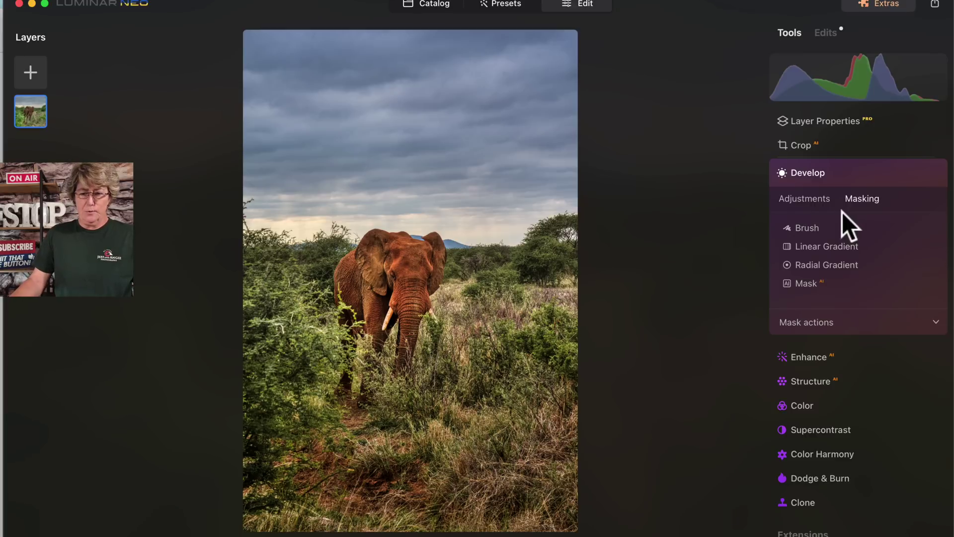
{"action": "left_click", "coordinate": [803, 229]}
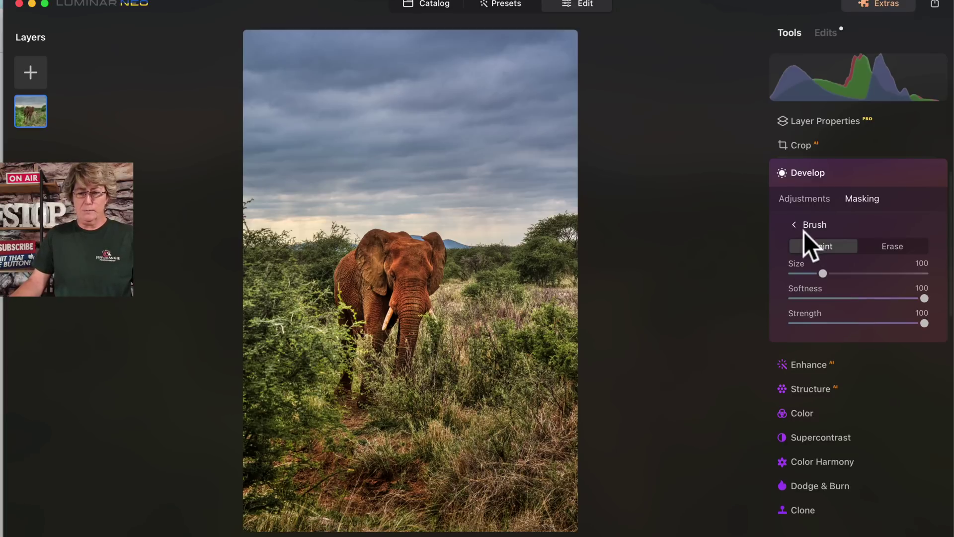
{"action": "left_click", "coordinate": [923, 324]}
{"action": "left_click_drag", "start_coordinate": [923, 324], "coordinate": [863, 325]}
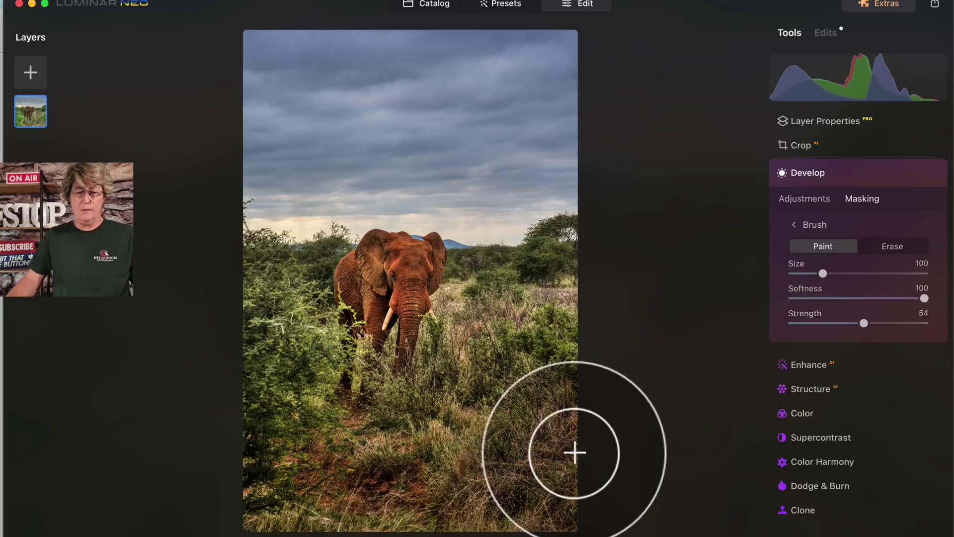
{"action": "mouse_move", "coordinate": [559, 360]}
{"action": "left_mouse_down"}
{"action": "mouse_move", "coordinate": [570, 311]}
{"action": "mouse_move", "coordinate": [516, 276]}
{"action": "mouse_move", "coordinate": [500, 292]}
{"action": "mouse_move", "coordinate": [544, 278]}
{"action": "mouse_move", "coordinate": [494, 334]}
{"action": "mouse_move", "coordinate": [551, 290]}
{"action": "mouse_move", "coordinate": [482, 297]}
{"action": "mouse_move", "coordinate": [510, 321]}
{"action": "mouse_move", "coordinate": [563, 261]}
{"action": "mouse_move", "coordinate": [550, 280]}
{"action": "mouse_move", "coordinate": [494, 290]}
{"action": "mouse_move", "coordinate": [479, 331]}
{"action": "mouse_move", "coordinate": [522, 335]}
{"action": "mouse_move", "coordinate": [554, 300]}
{"action": "mouse_move", "coordinate": [552, 278]}
{"action": "mouse_move", "coordinate": [552, 324]}
{"action": "left_mouse_up"}
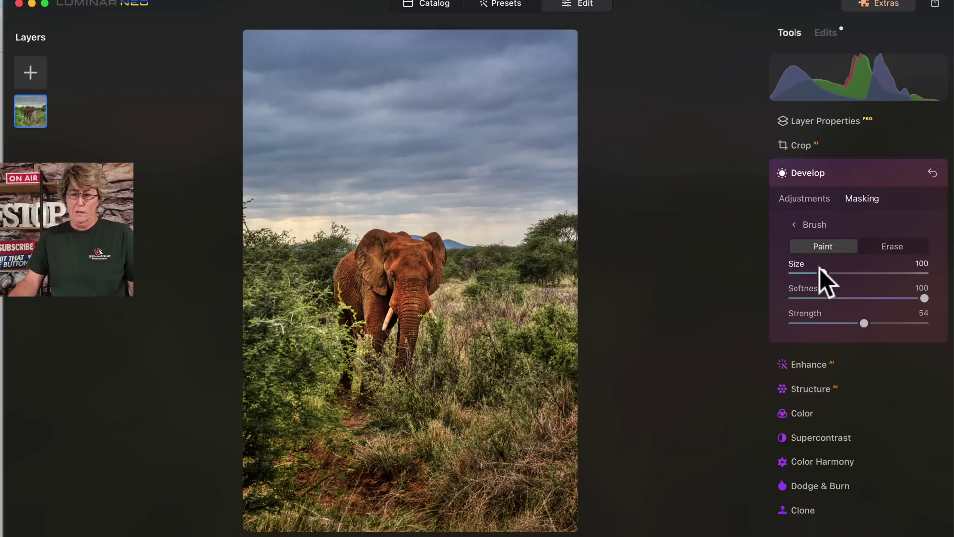
Step: Raise Shadows to 100 in the masked bushes and compare against the original
{"action": "left_click", "coordinate": [799, 198]}
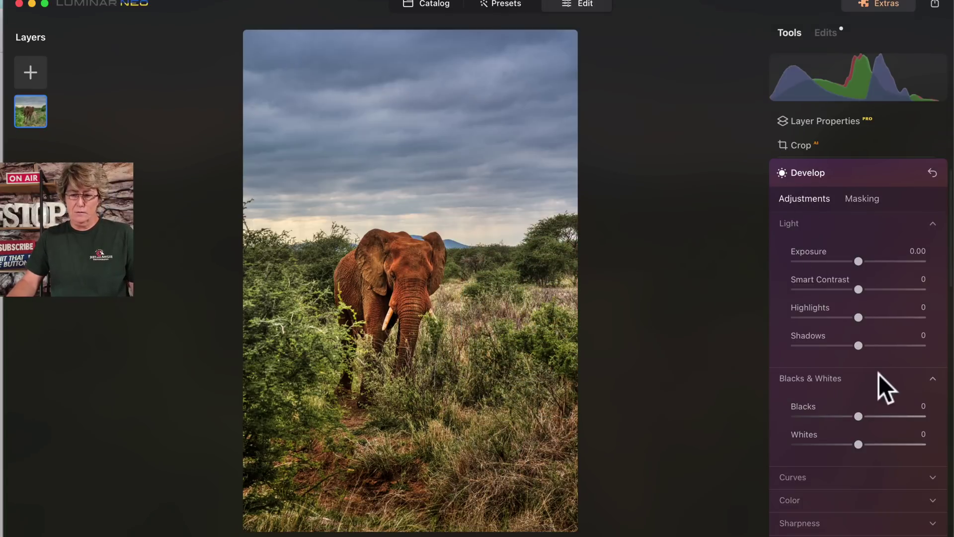
{"action": "left_click_drag", "start_coordinate": [858, 346], "coordinate": [929, 349]}
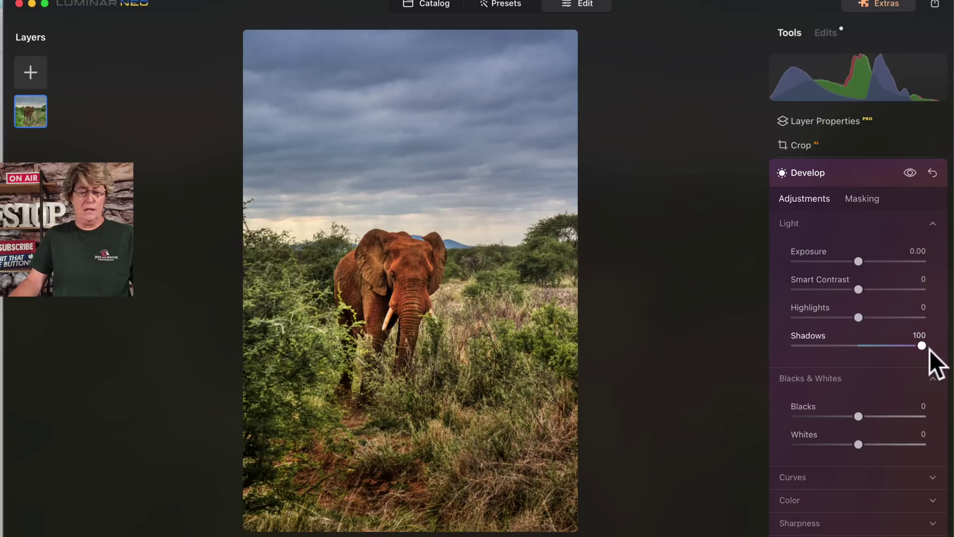
{"action": "left_click", "coordinate": [910, 172]}
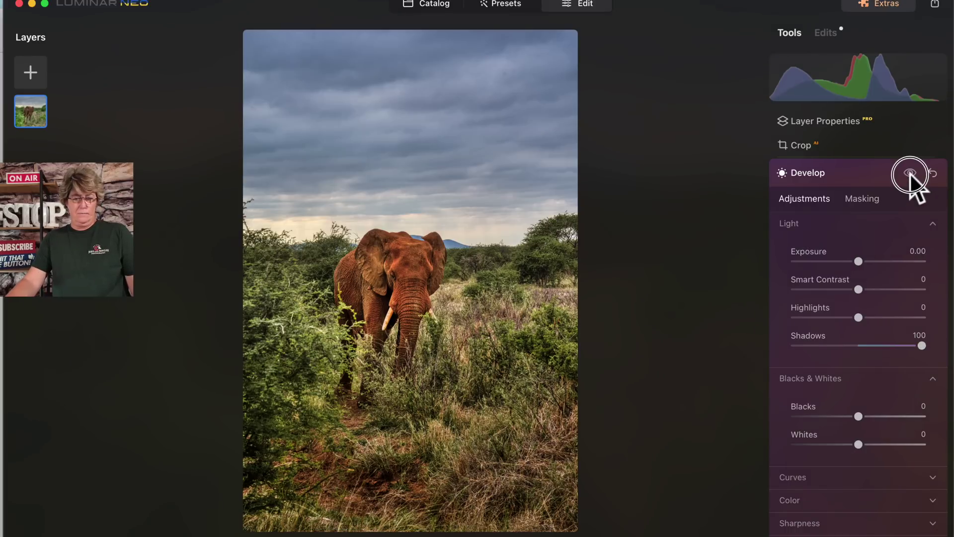
{"action": "left_click", "coordinate": [810, 174]}
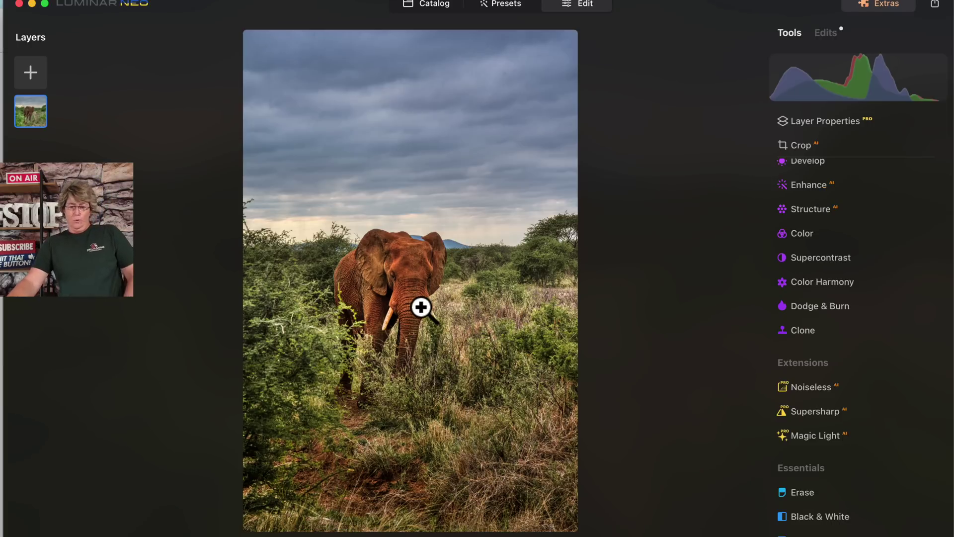
Step: Mask Noiseless with a linear gradient from the top edge down to the elephant's head
{"action": "left_click", "coordinate": [815, 391]}
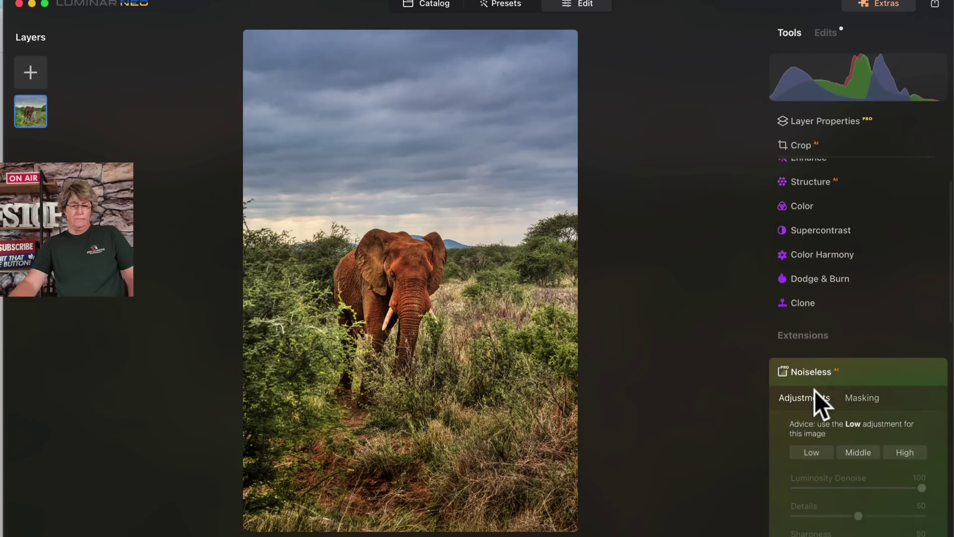
{"action": "scroll", "coordinate": [815, 391], "scroll_direction": "down", "scroll_amount": 5}
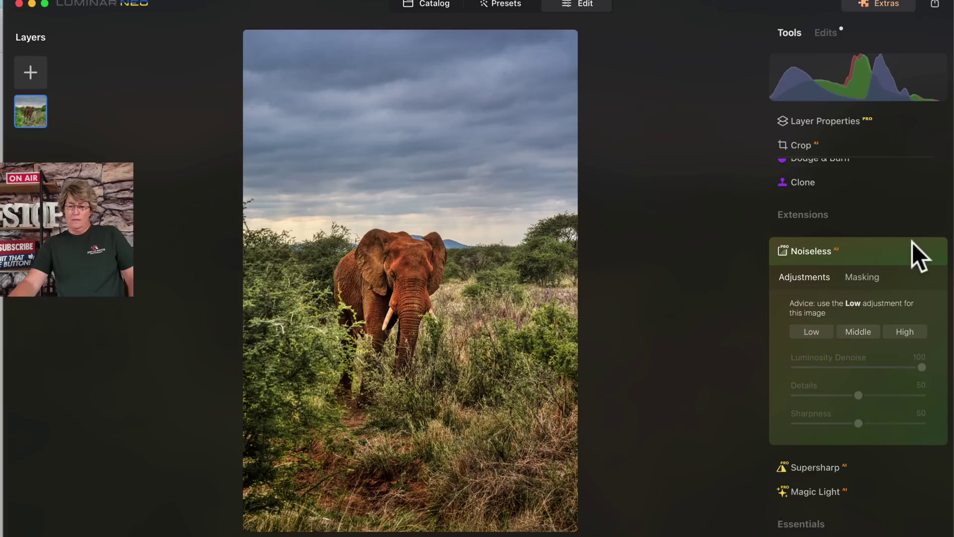
{"action": "left_click", "coordinate": [870, 278]}
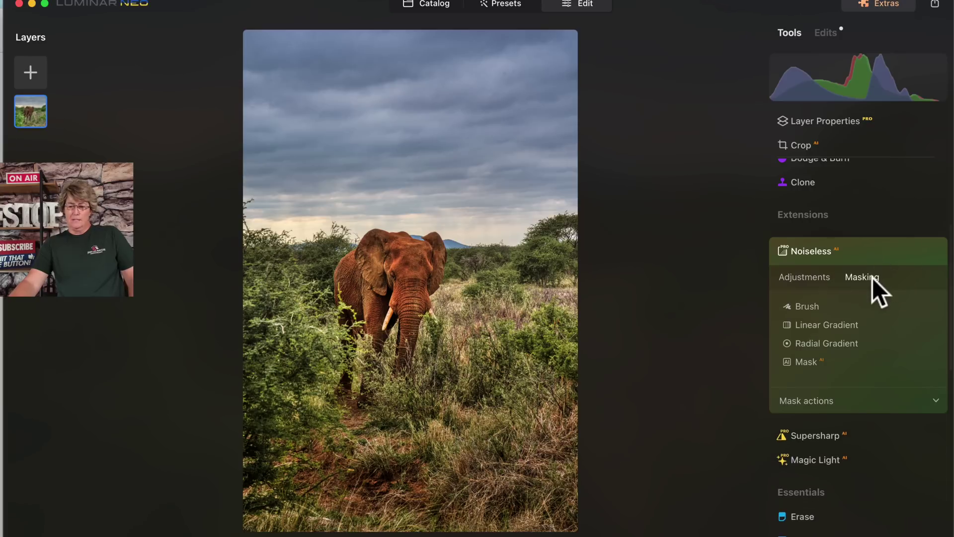
{"action": "left_click", "coordinate": [825, 324]}
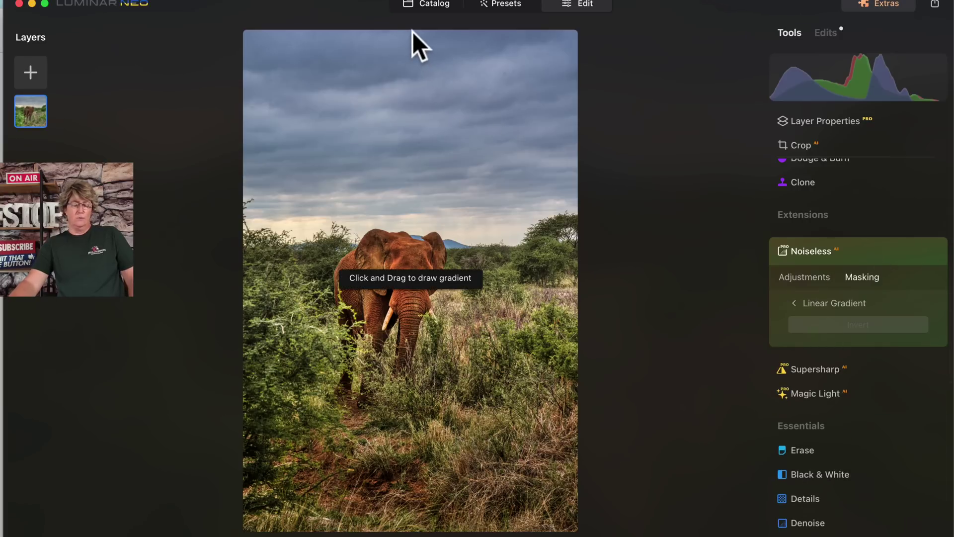
{"action": "left_click_drag", "start_coordinate": [412, 31], "coordinate": [417, 305]}
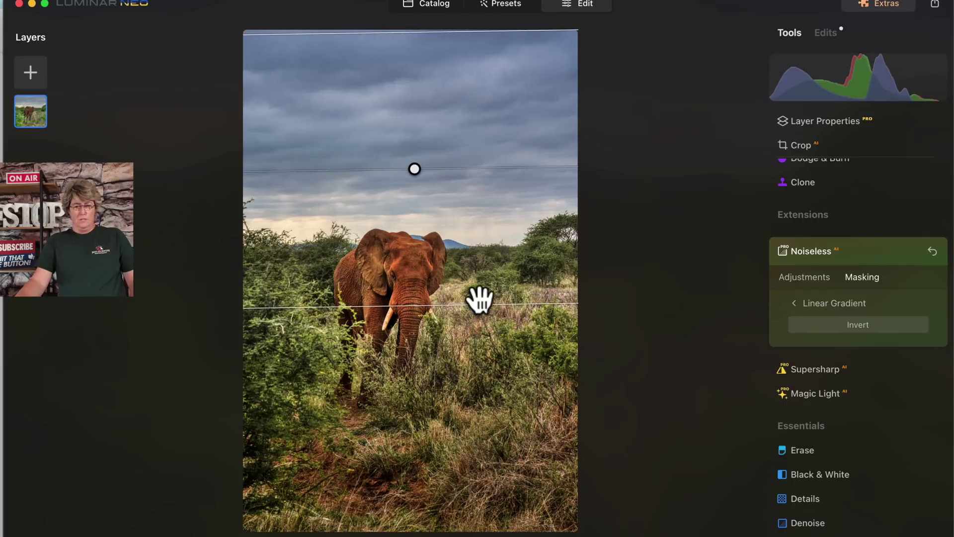
Step: Apply the Low Noiseless level and zoom into the sky to inspect the noise
{"action": "left_click", "coordinate": [801, 278]}
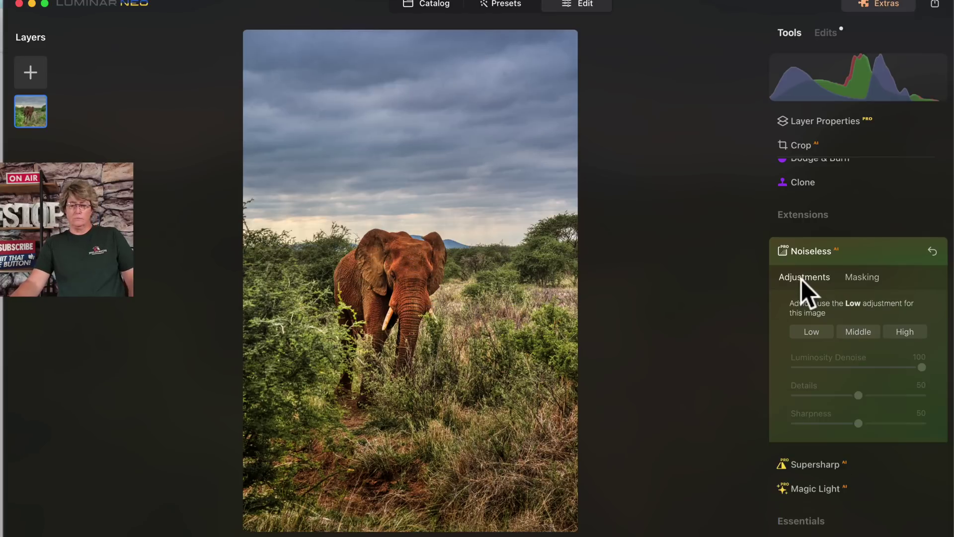
{"action": "left_click", "coordinate": [812, 334]}
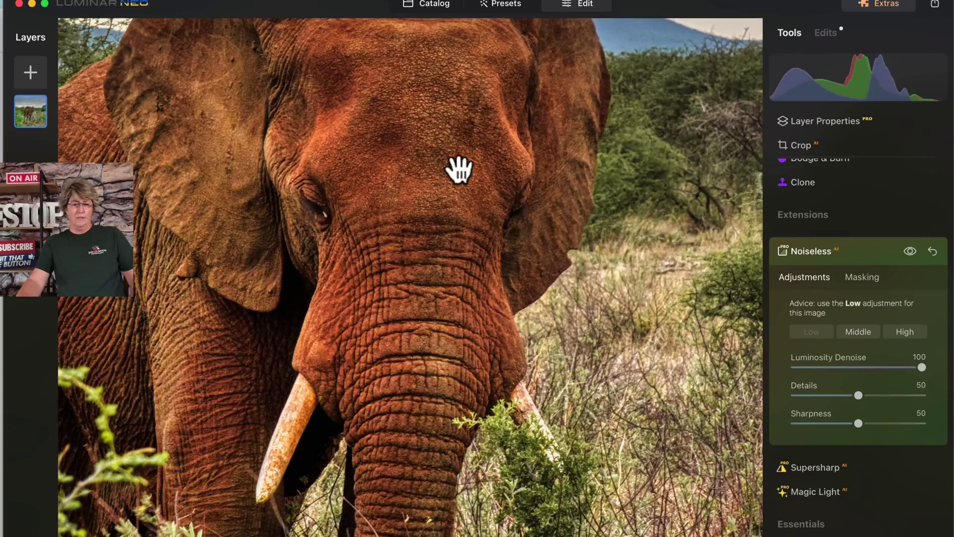
{"action": "left_click_drag", "start_coordinate": [452, 105], "coordinate": [449, 405]}
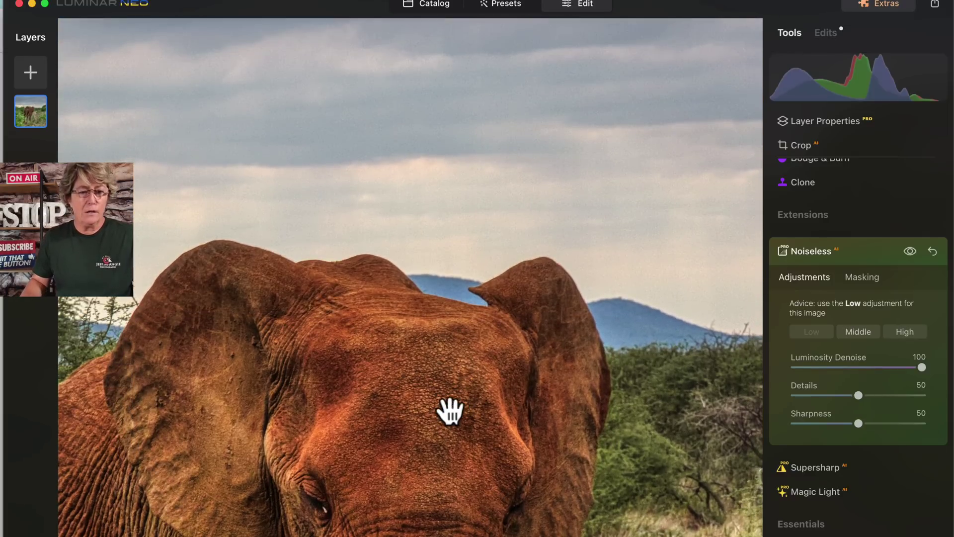
{"action": "left_click_drag", "start_coordinate": [528, 68], "coordinate": [439, 298]}
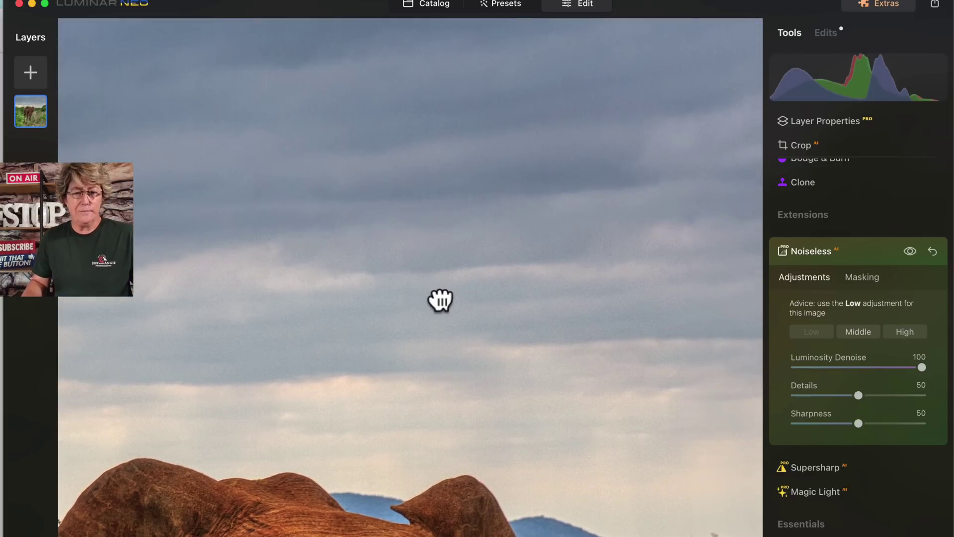
{"action": "left_click", "coordinate": [439, 296]}
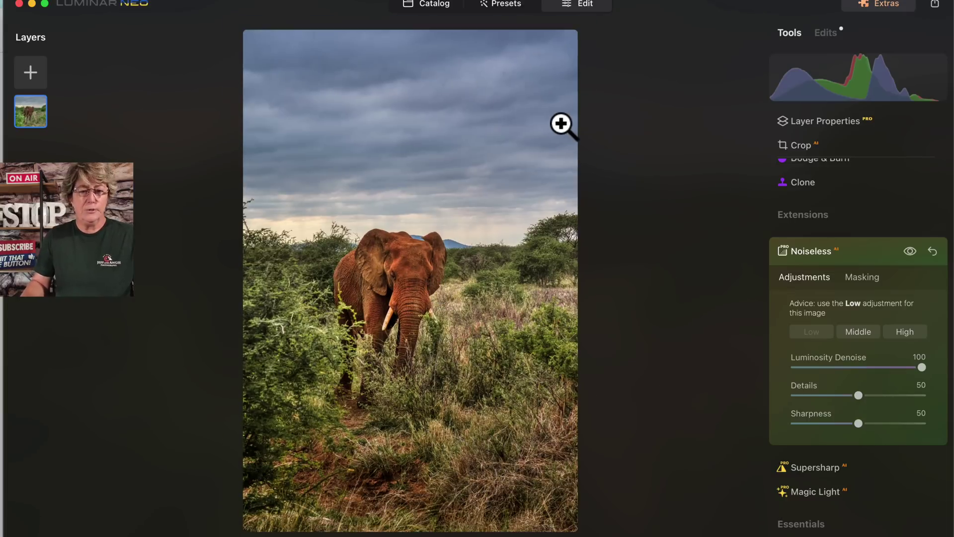
{"action": "left_click", "coordinate": [517, 77]}
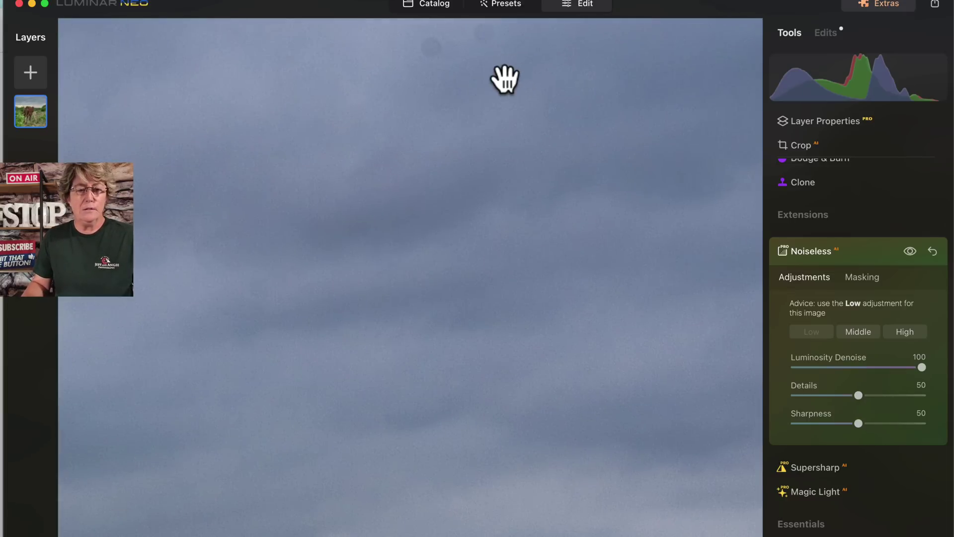
{"action": "scroll", "coordinate": [504, 78], "scroll_direction": "up", "scroll_amount": 3}
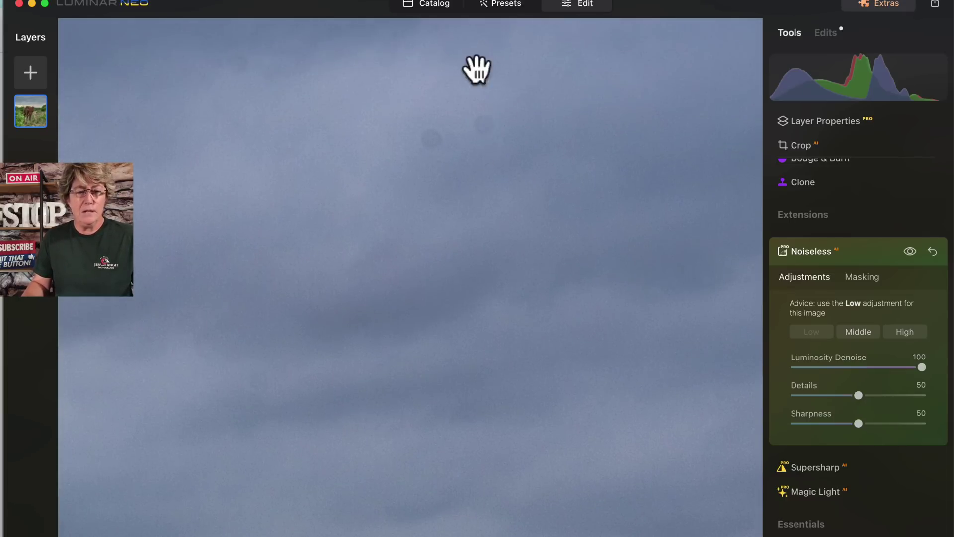
{"action": "left_click", "coordinate": [389, 132]}
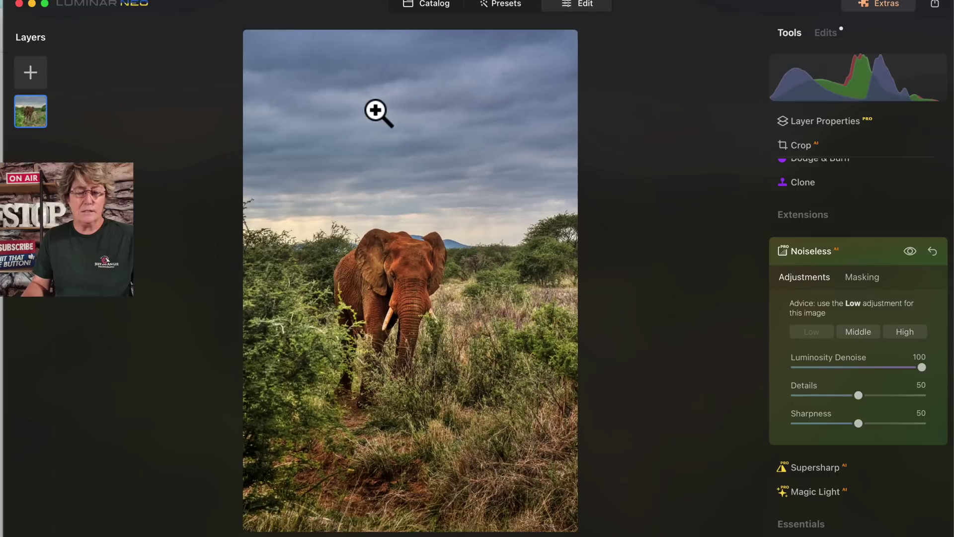
Step: Run Remove Dust Spots in the Erase tool
{"action": "left_click", "coordinate": [812, 250]}
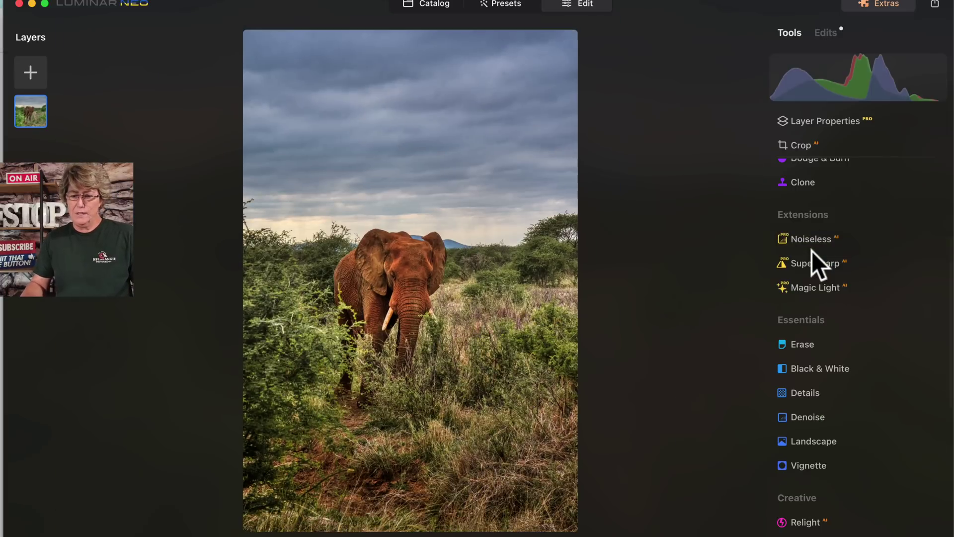
{"action": "scroll", "coordinate": [812, 251], "scroll_direction": "down", "scroll_amount": 5}
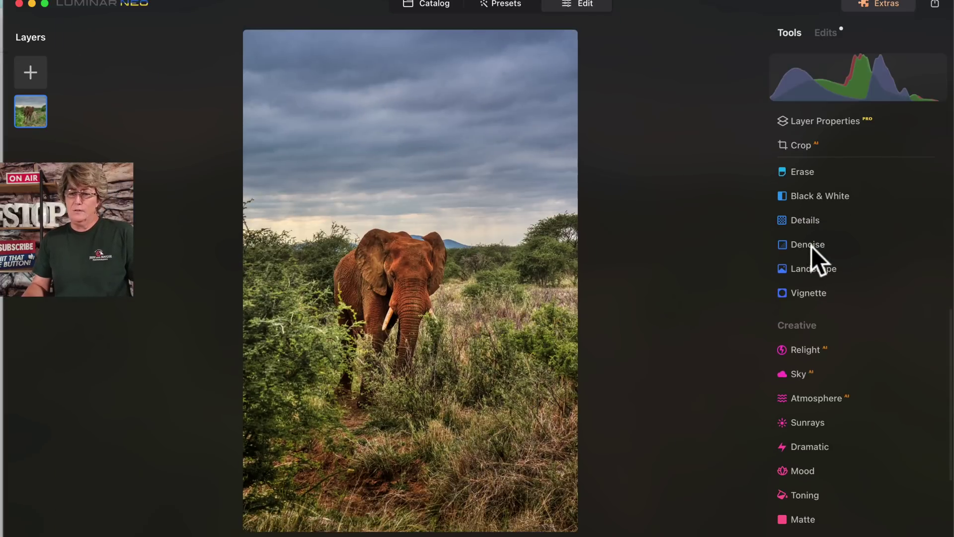
{"action": "scroll", "coordinate": [810, 238], "scroll_direction": "up", "scroll_amount": 2}
{"action": "left_click", "coordinate": [804, 204]}
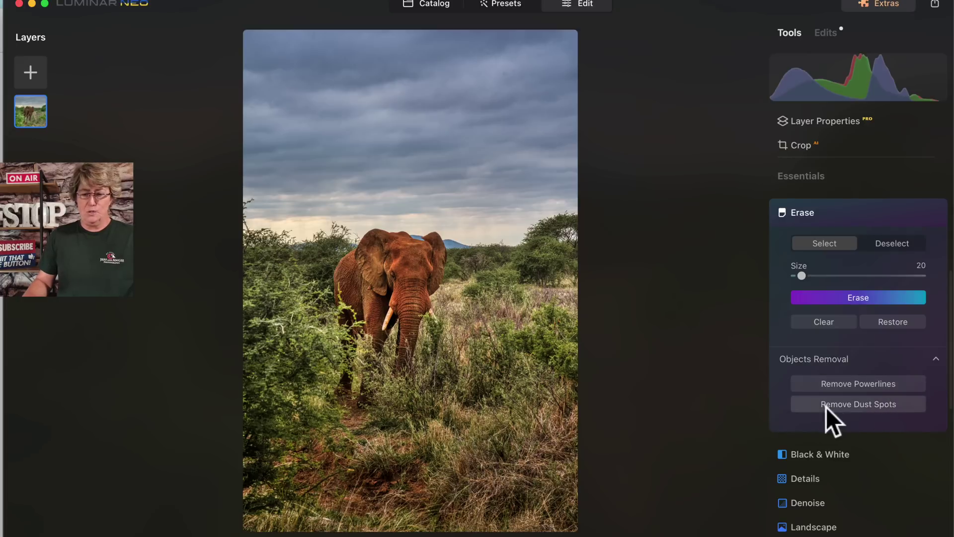
{"action": "left_click", "coordinate": [860, 407]}
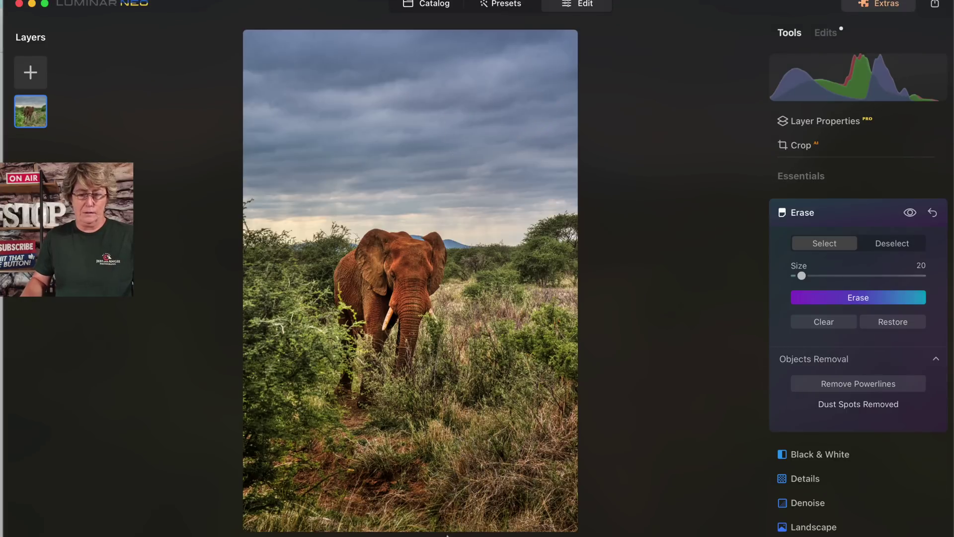
Step: Zoom into the sky to check for remaining spots, then fit the photo back in view
{"action": "left_click", "coordinate": [797, 214]}
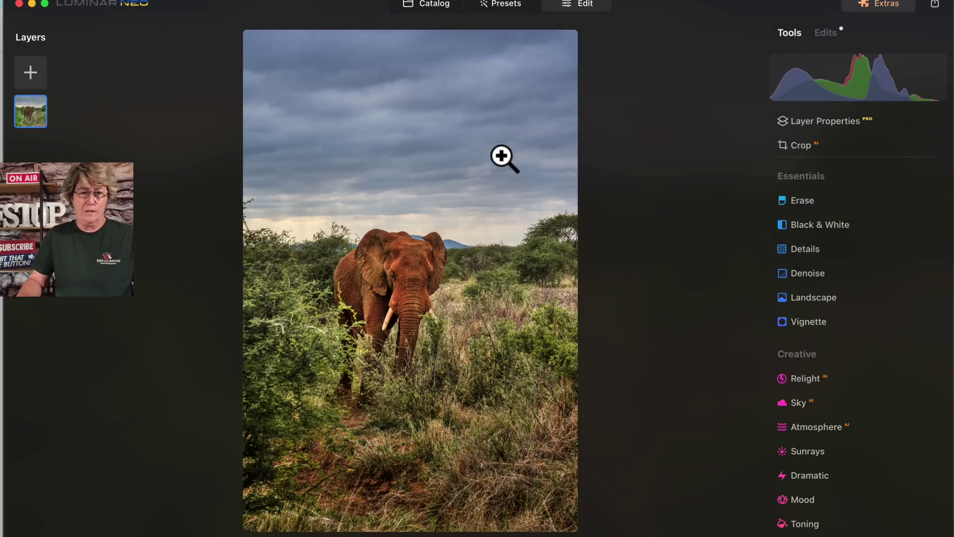
{"action": "left_click", "coordinate": [537, 68]}
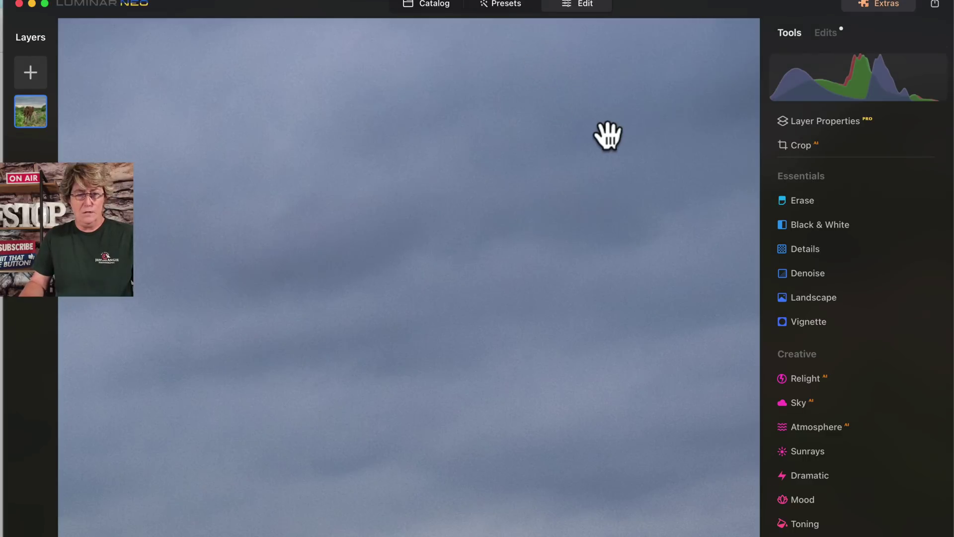
{"action": "scroll", "coordinate": [608, 135], "scroll_direction": "up", "scroll_amount": 5}
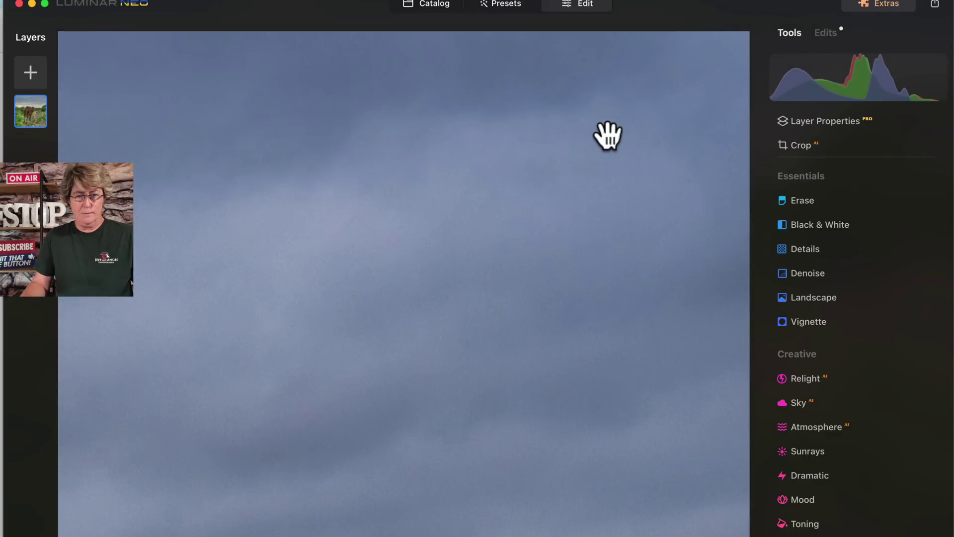
{"action": "scroll", "coordinate": [608, 135], "scroll_direction": "down", "scroll_amount": 5}
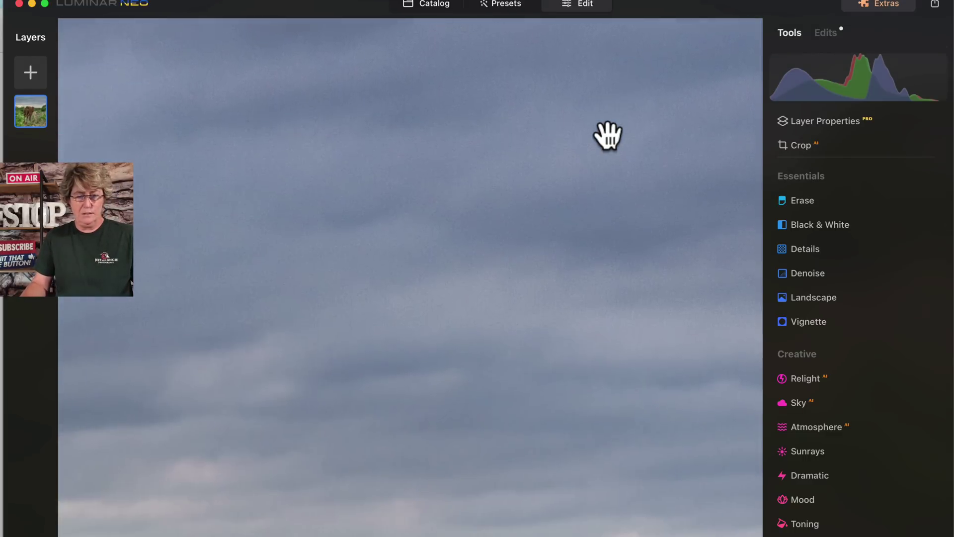
{"action": "key", "text": "super+0"}
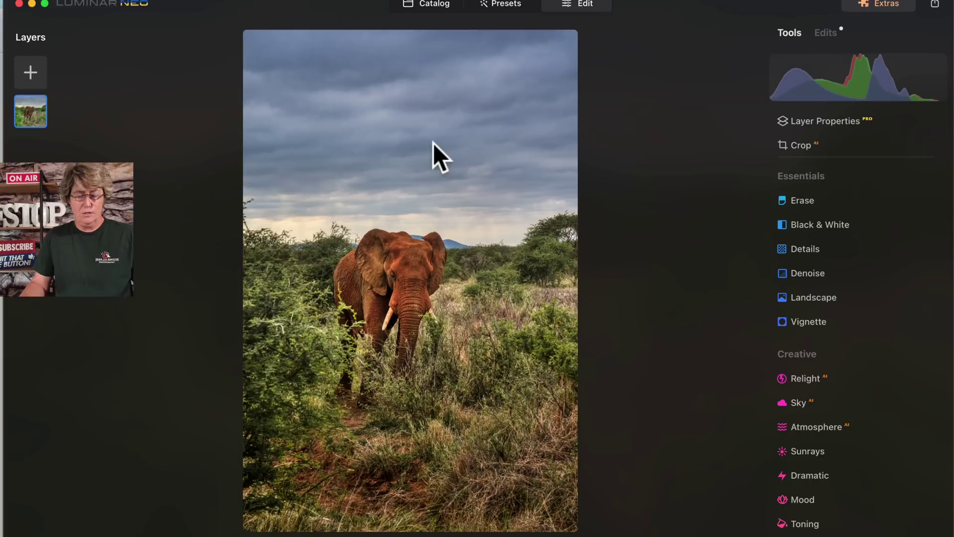
Step: Mask Denoise with a linear gradient dragged from the top edge over the sky
{"action": "left_click", "coordinate": [811, 273]}
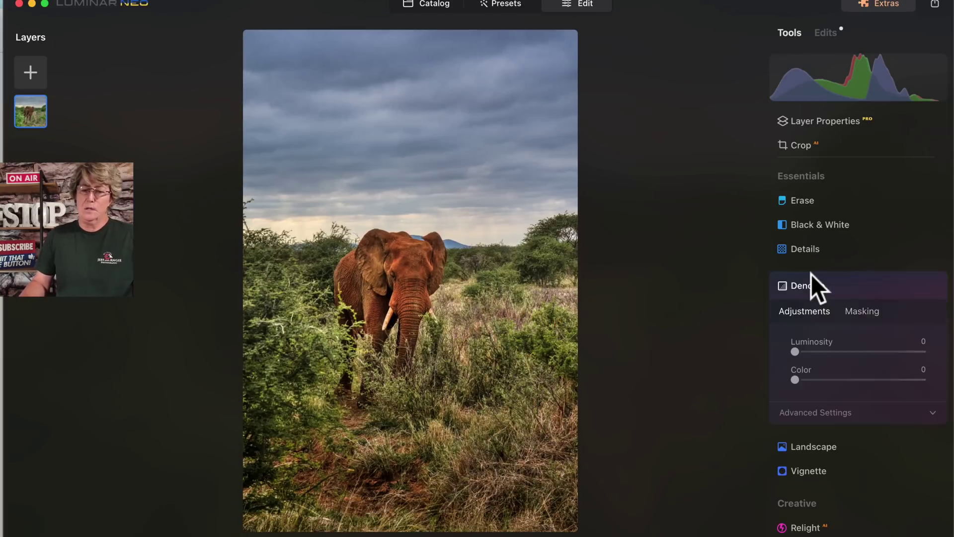
{"action": "left_click", "coordinate": [866, 312]}
{"action": "left_click", "coordinate": [823, 356]}
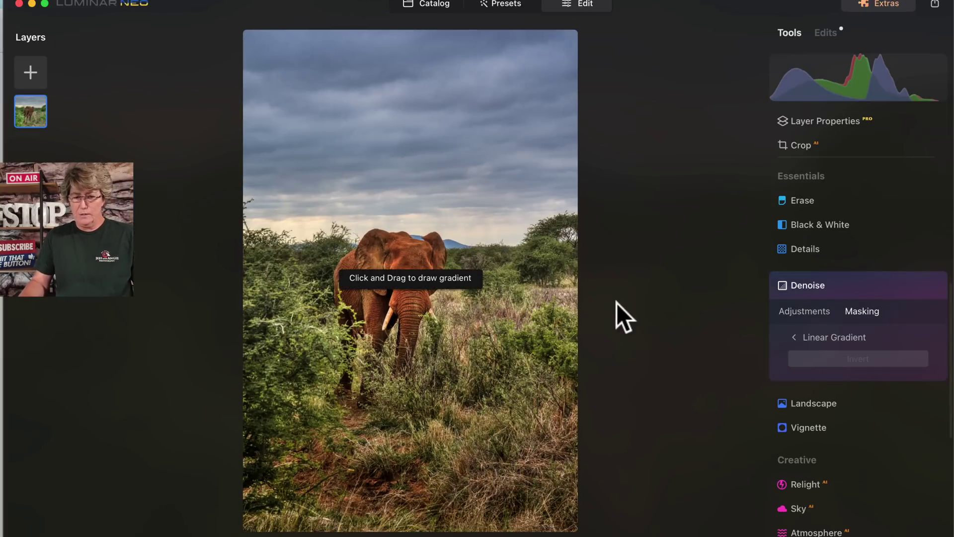
{"action": "left_click_drag", "start_coordinate": [400, 31], "coordinate": [402, 268]}
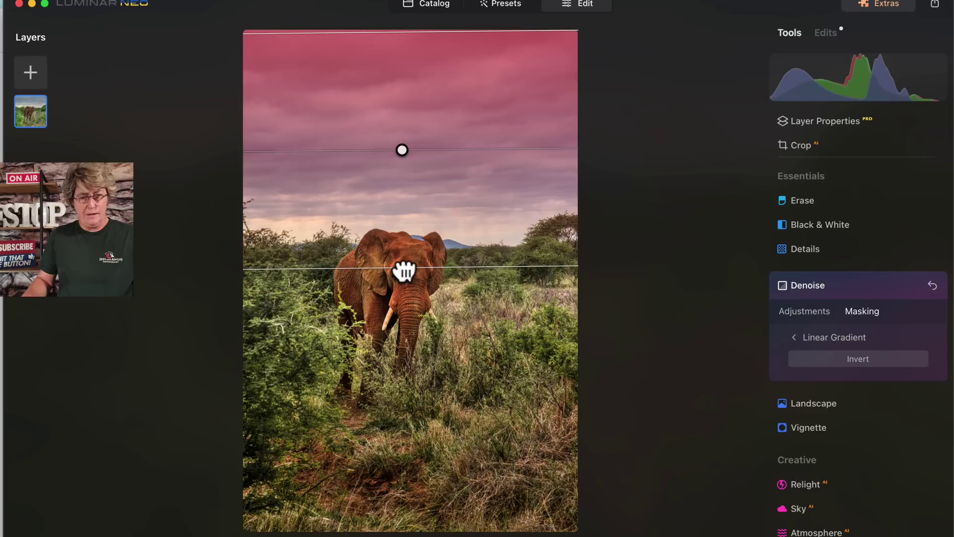
Step: Set Denoise Luminosity to 100 and Color to 26, compare, and zoom back out
{"action": "left_click", "coordinate": [804, 312]}
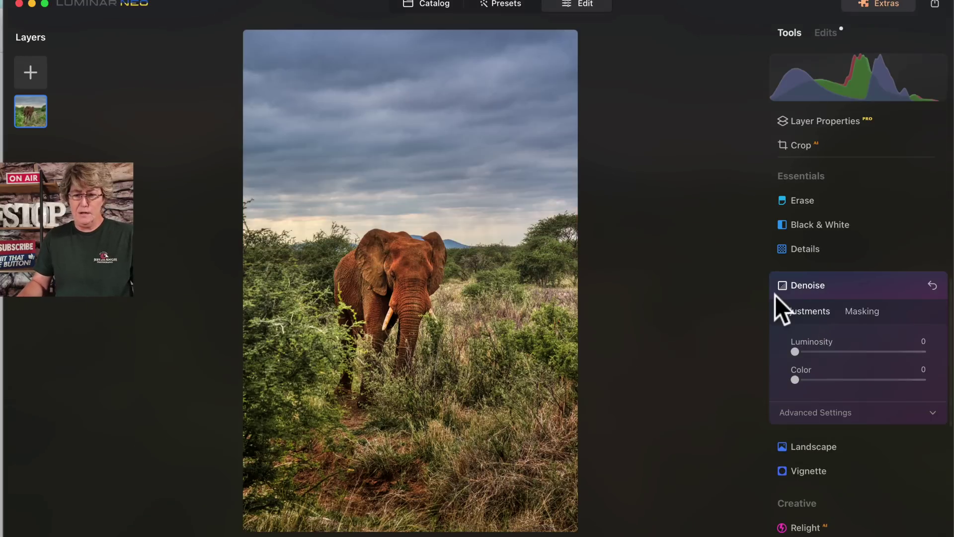
{"action": "left_click_drag", "start_coordinate": [795, 351], "coordinate": [833, 351]}
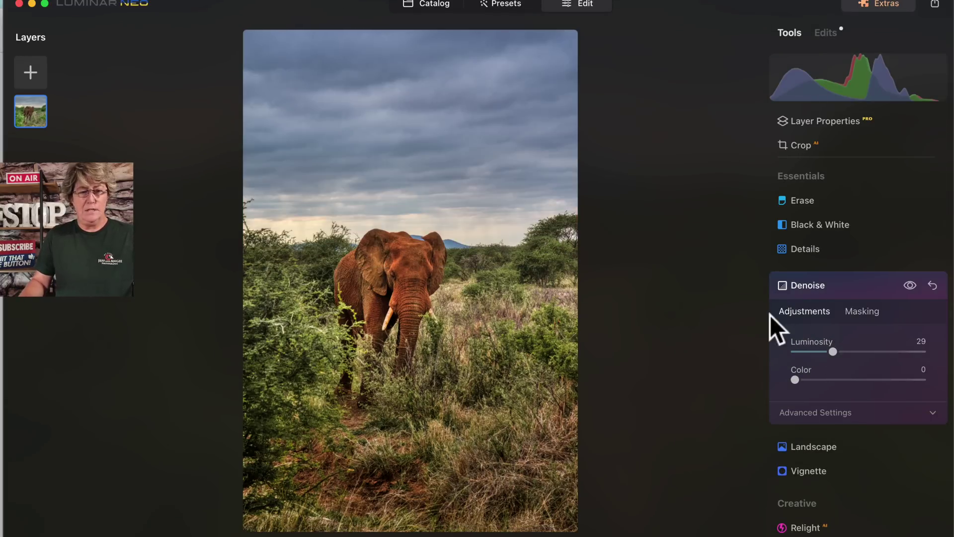
{"action": "left_click", "coordinate": [479, 149]}
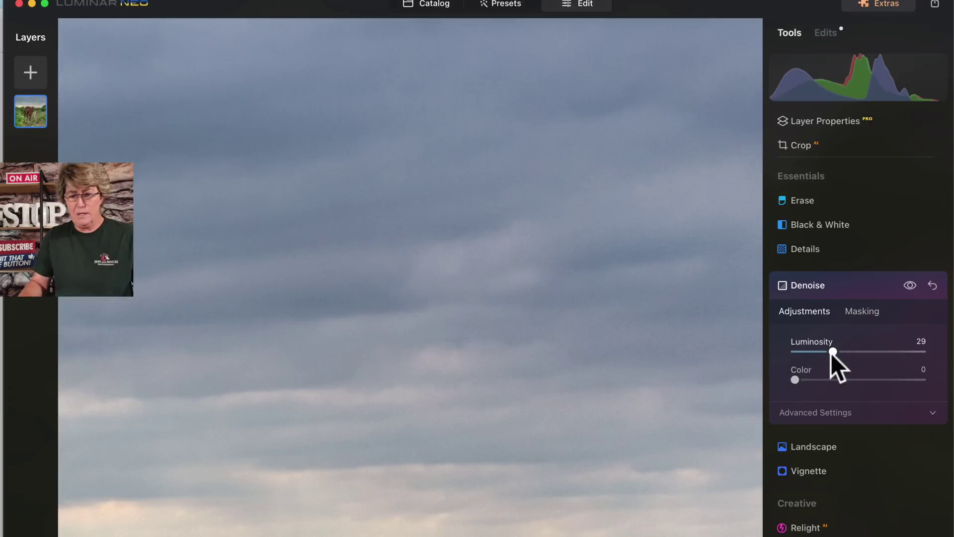
{"action": "left_click_drag", "start_coordinate": [832, 352], "coordinate": [934, 357]}
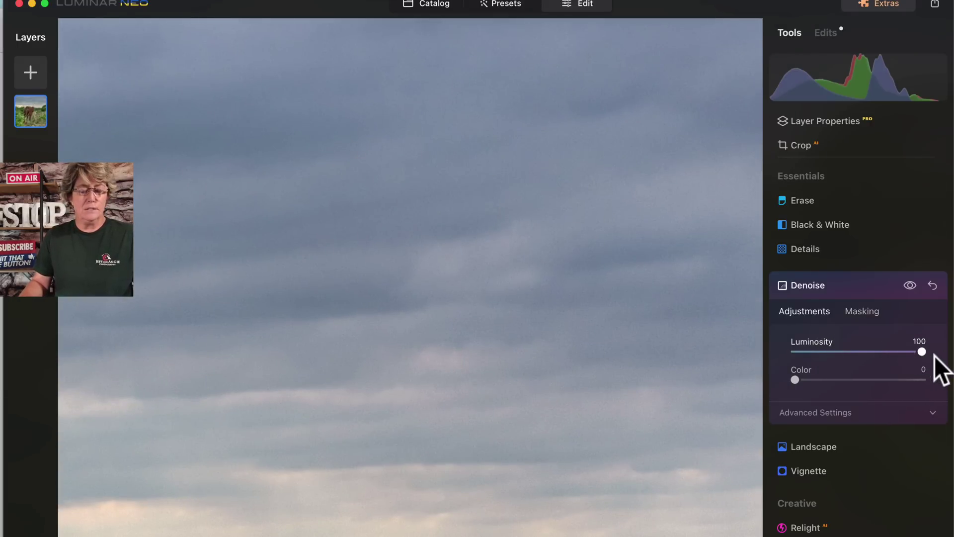
{"action": "left_click", "coordinate": [796, 381]}
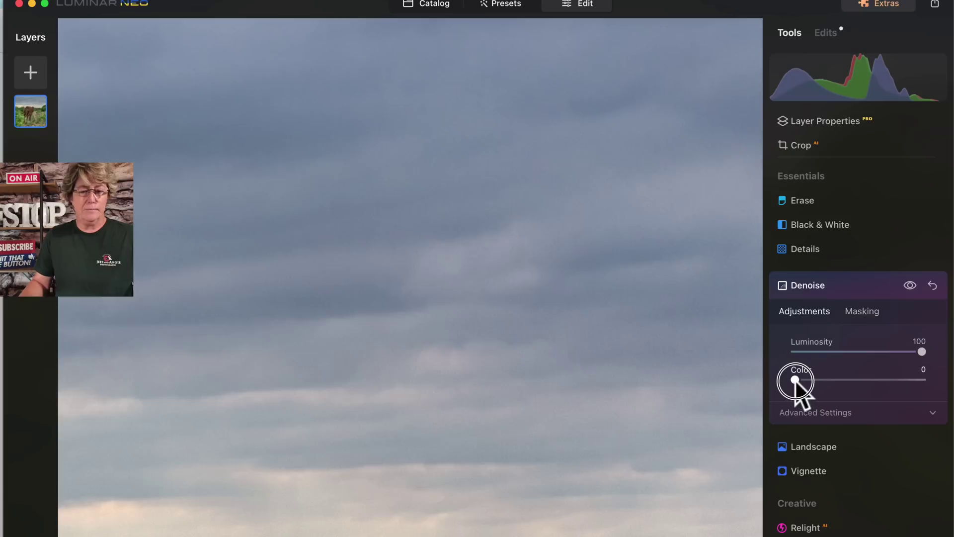
{"action": "left_click_drag", "start_coordinate": [795, 381], "coordinate": [830, 382]}
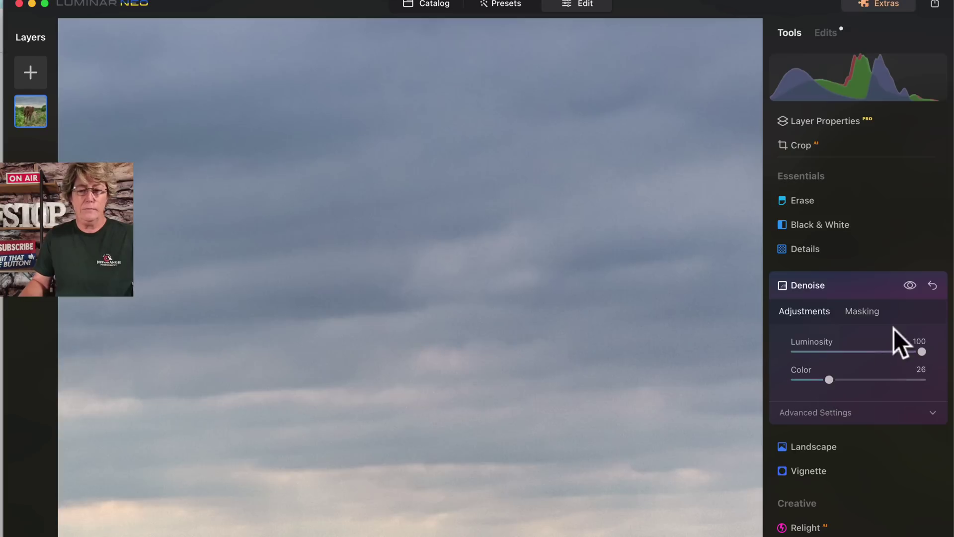
{"action": "left_click", "coordinate": [911, 285]}
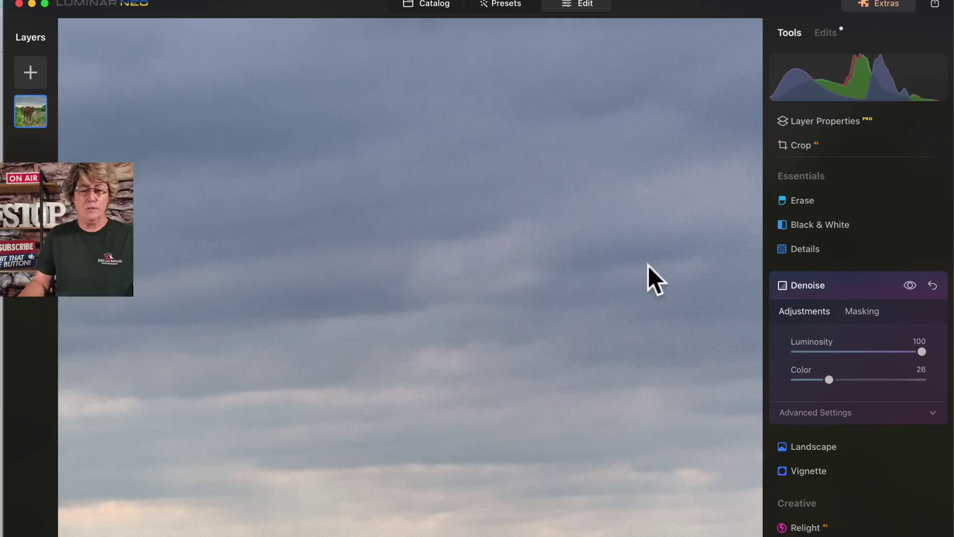
{"action": "double_click", "coordinate": [609, 262]}
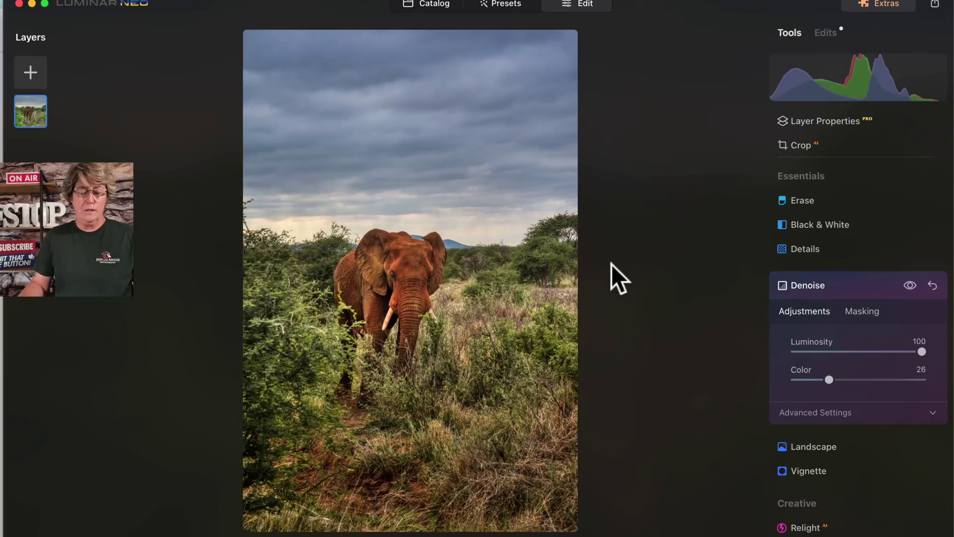